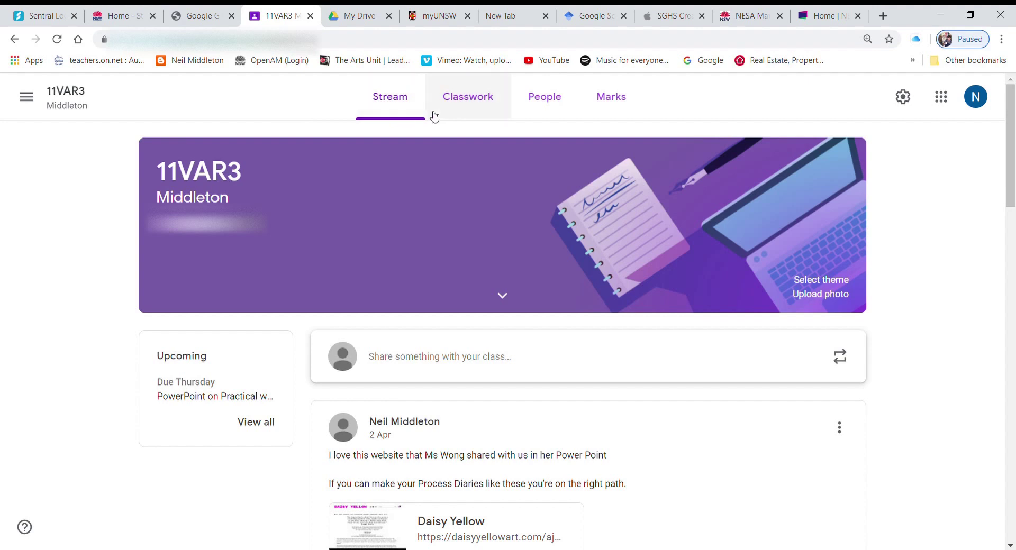
Step: Open the student answers to the Class Roll P1 - 02/04/2020 question from the 11VAR3 classwork
{"action": "left_click", "coordinate": [459, 101]}
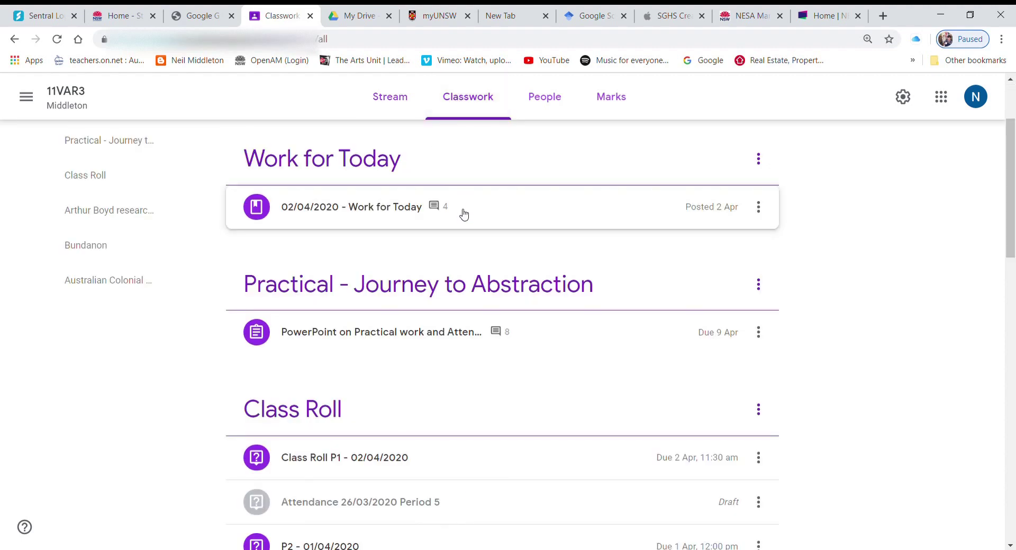
{"action": "scroll", "coordinate": [465, 225], "scroll_direction": "down", "scroll_amount": 2}
{"action": "scroll", "coordinate": [465, 229], "scroll_direction": "down", "scroll_amount": 3}
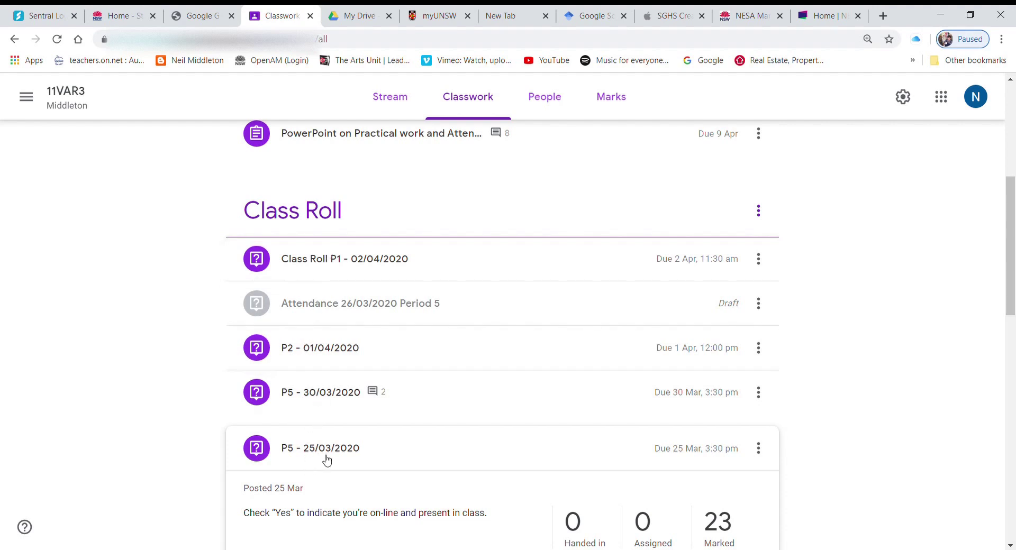
{"action": "scroll", "coordinate": [325, 458], "scroll_direction": "down", "scroll_amount": 2}
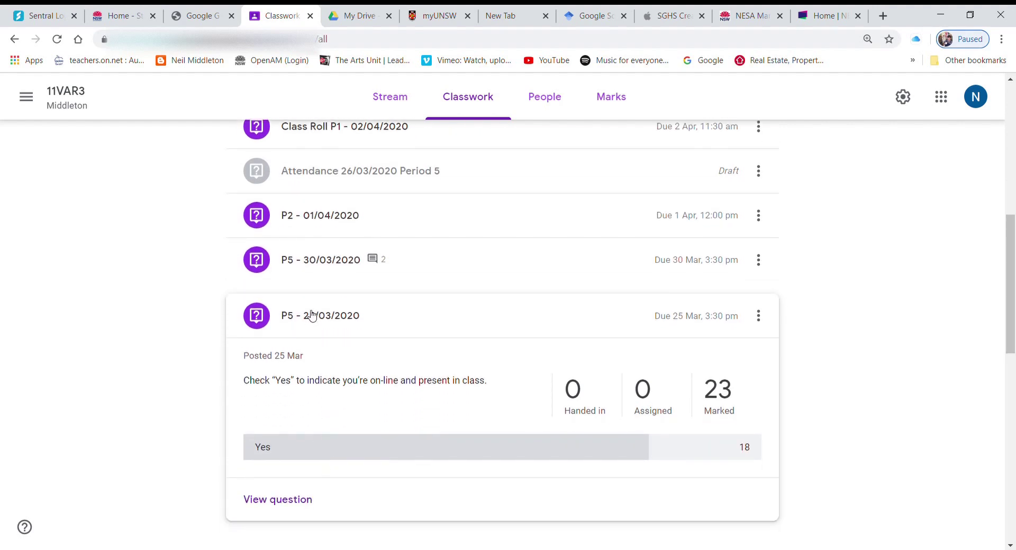
{"action": "scroll", "coordinate": [309, 315], "scroll_direction": "up", "scroll_amount": 2}
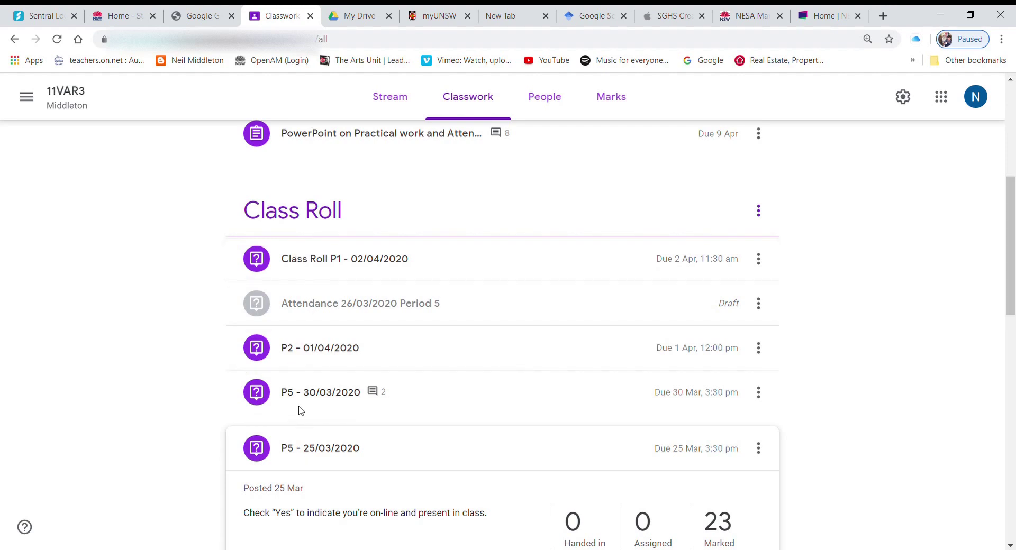
{"action": "left_click", "coordinate": [321, 265]}
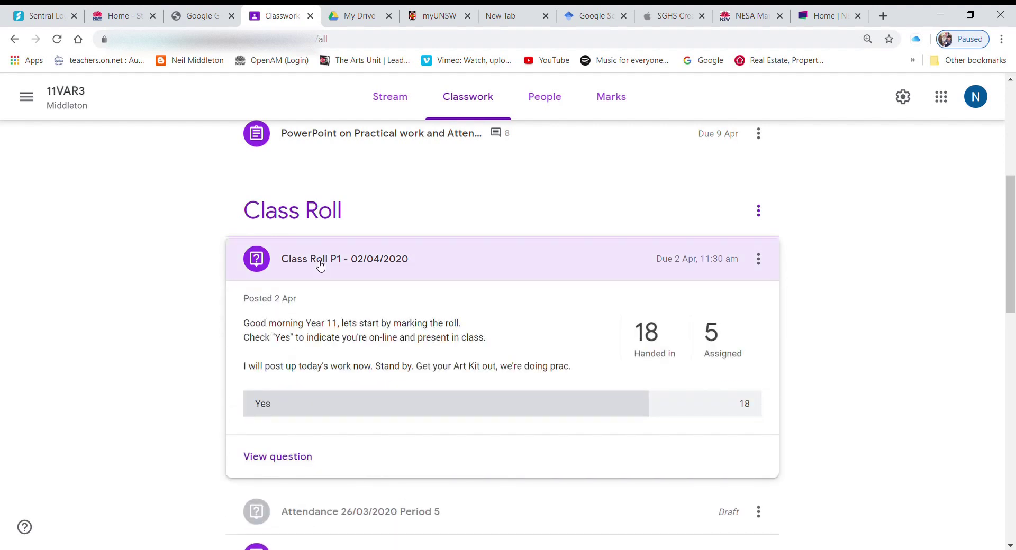
{"action": "scroll", "coordinate": [320, 266], "scroll_direction": "down", "scroll_amount": 1}
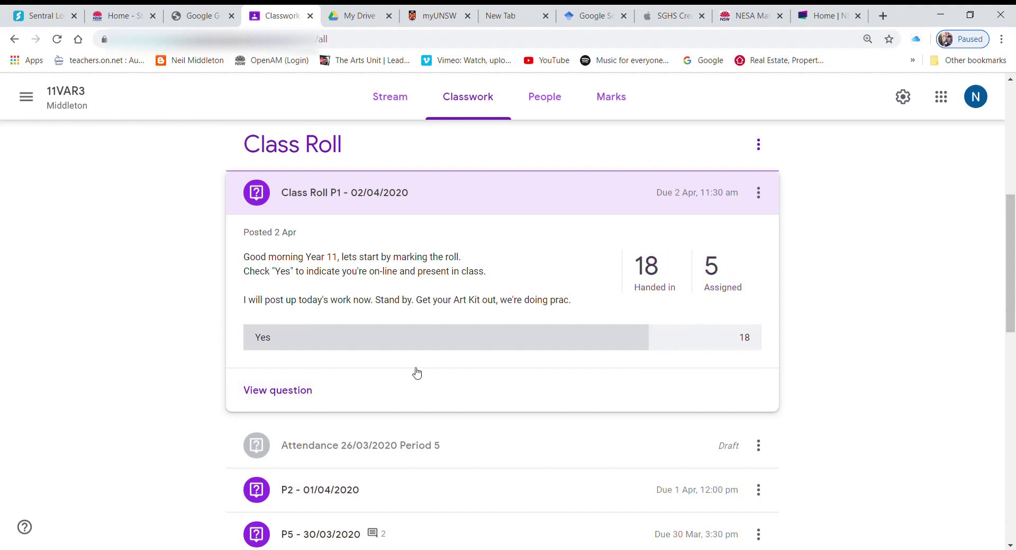
{"action": "left_click", "coordinate": [297, 392]}
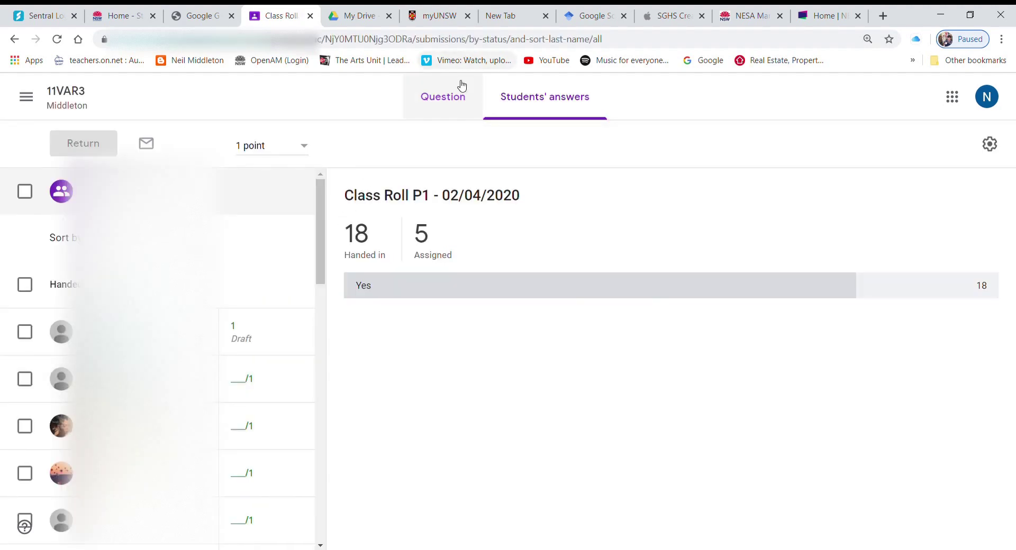
Step: Look through the list of student answers and select all students in it
{"action": "scroll", "coordinate": [143, 378], "scroll_direction": "down", "scroll_amount": 10}
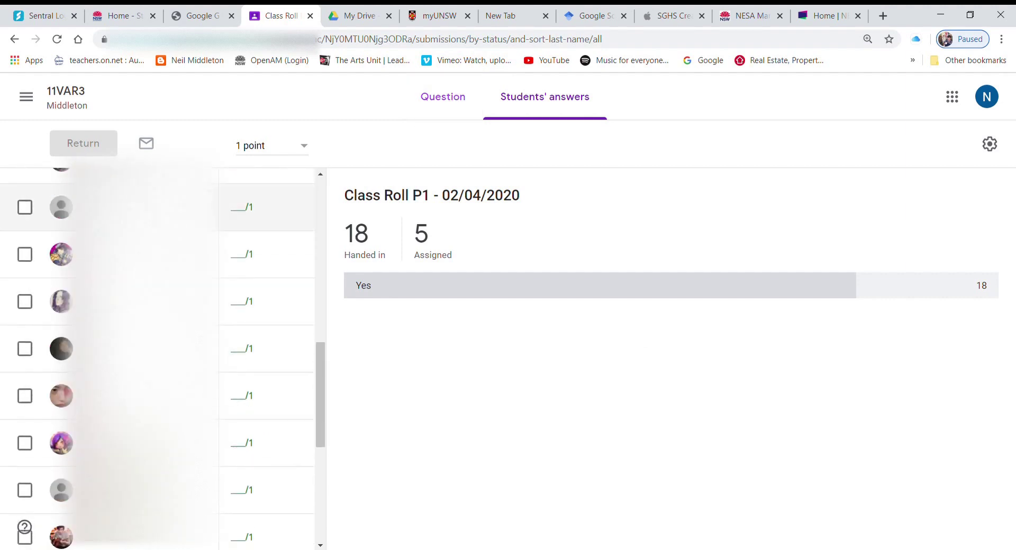
{"action": "scroll", "coordinate": [159, 360], "scroll_direction": "down", "scroll_amount": 5}
{"action": "scroll", "coordinate": [158, 360], "scroll_direction": "up", "scroll_amount": 15}
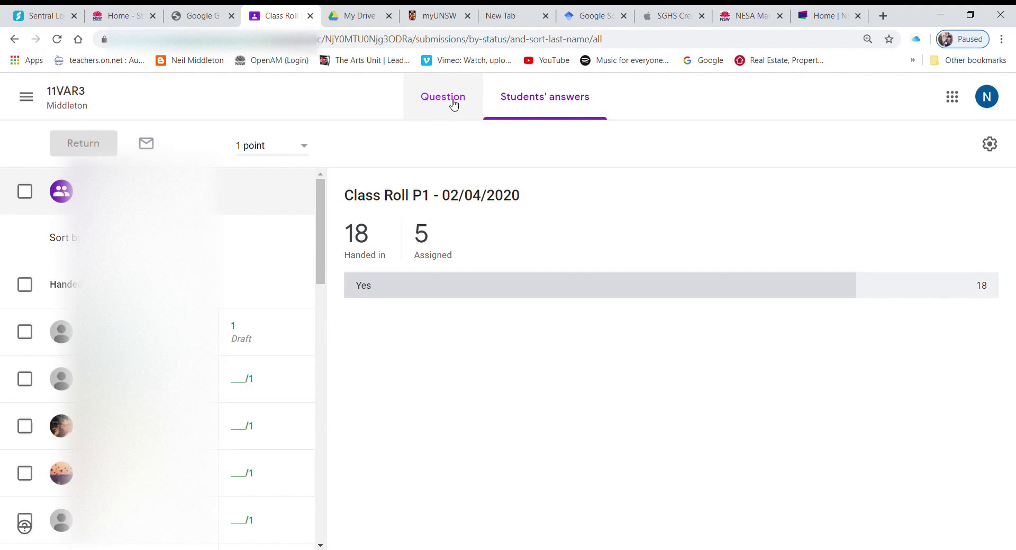
{"action": "scroll", "coordinate": [256, 256], "scroll_direction": "down", "scroll_amount": 3}
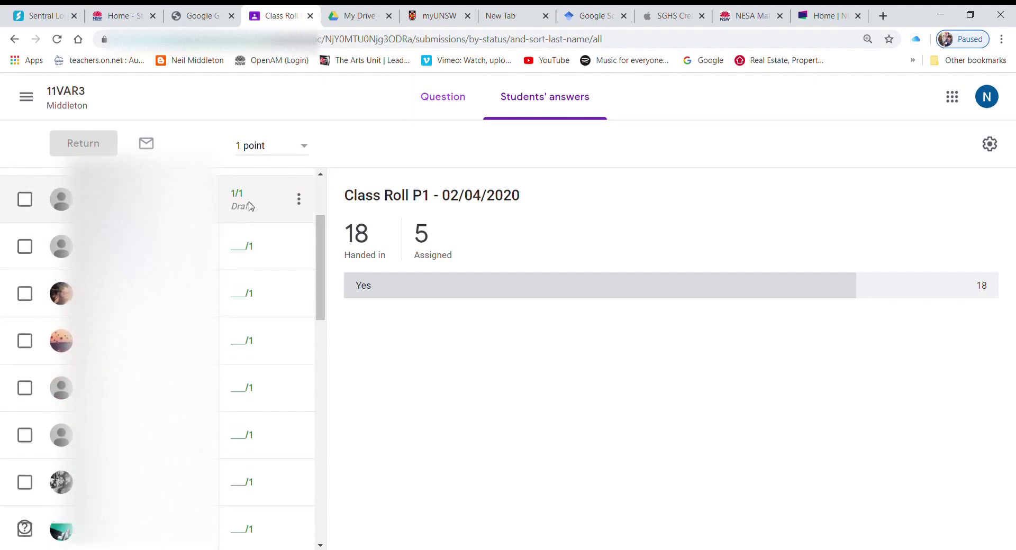
{"action": "scroll", "coordinate": [249, 206], "scroll_direction": "up", "scroll_amount": 3}
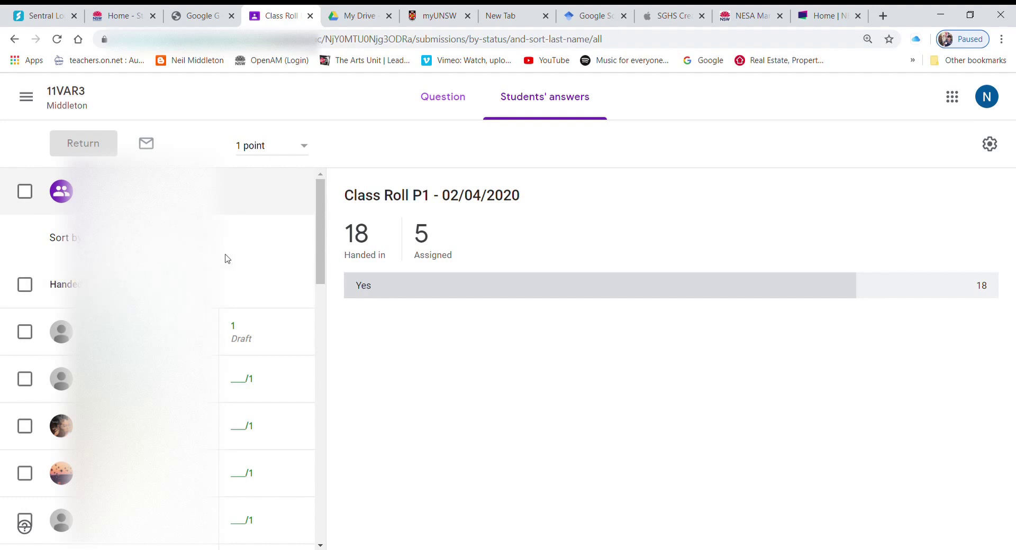
{"action": "left_click", "coordinate": [25, 192]}
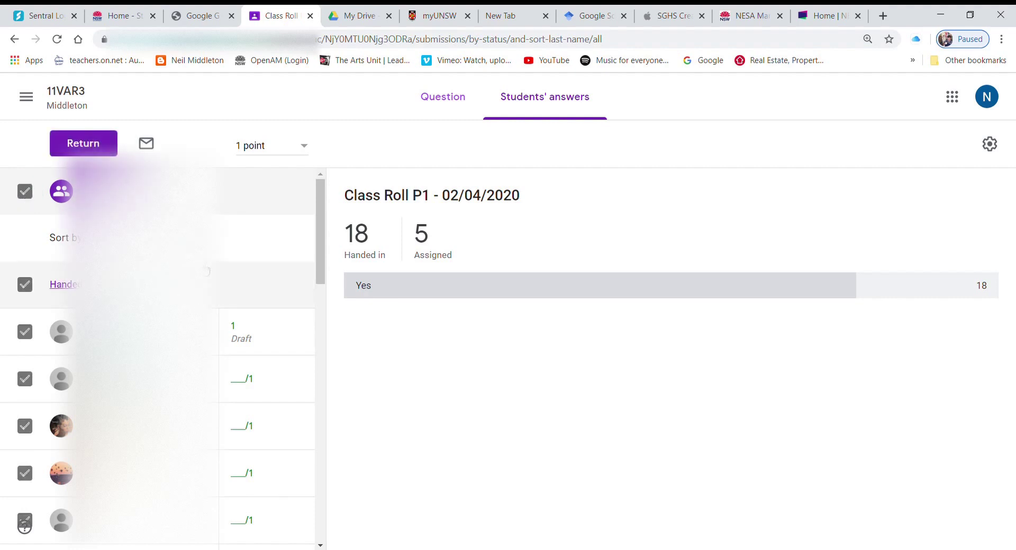
Step: Enter a mark of 1 out of 1 for every handed-in student who has no mark yet
{"action": "left_click", "coordinate": [236, 329]}
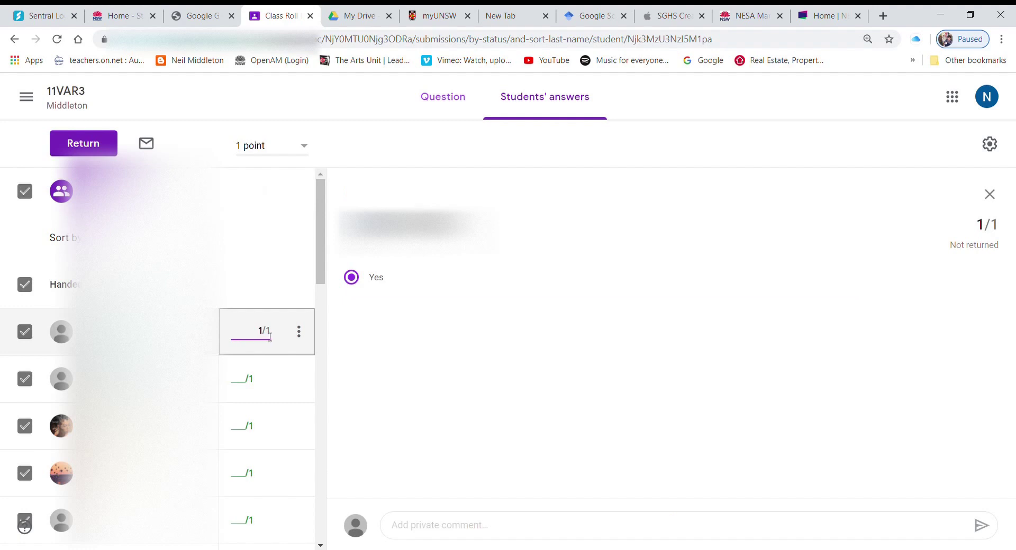
{"action": "left_click", "coordinate": [248, 389]}
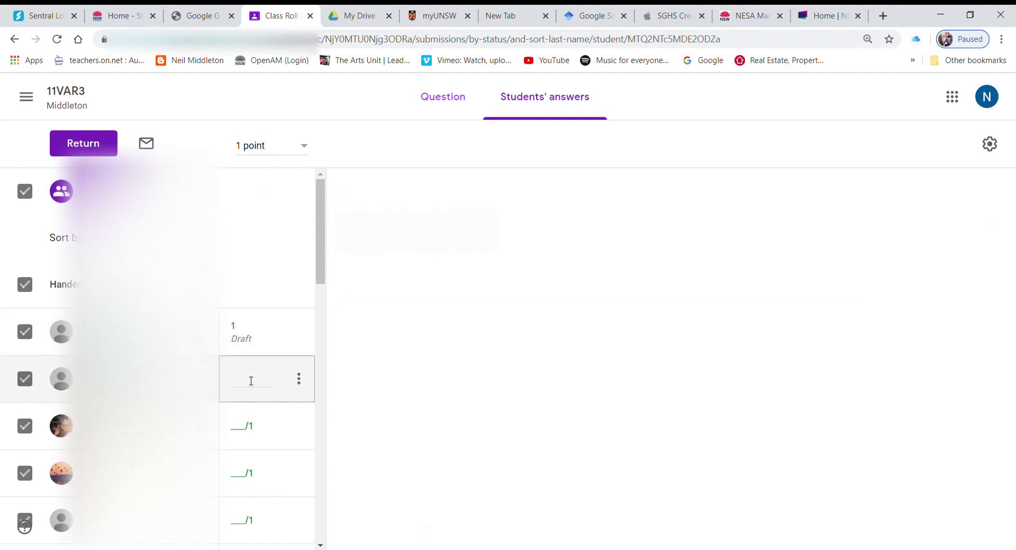
{"action": "type", "text": "1"}
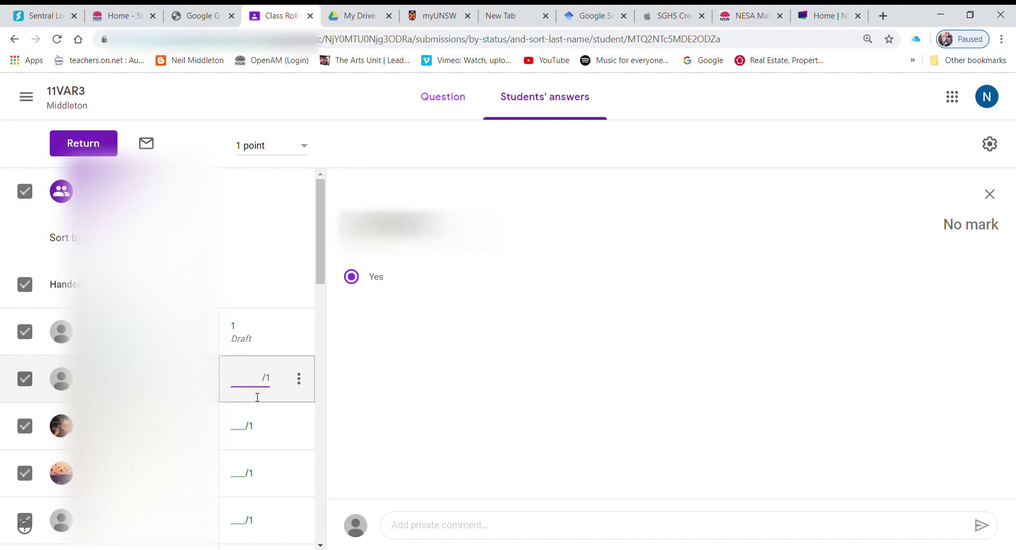
{"action": "left_click", "coordinate": [259, 430]}
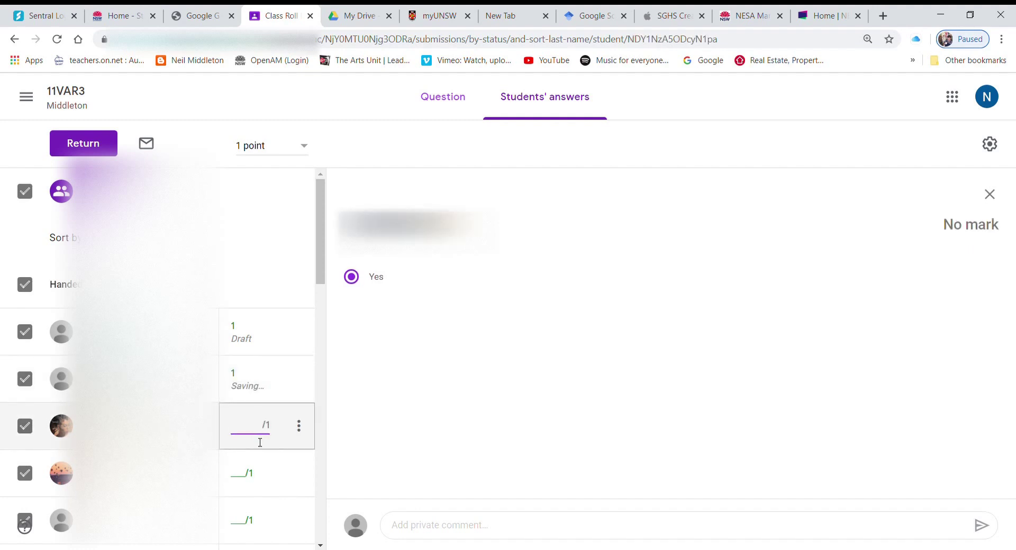
{"action": "scroll", "coordinate": [264, 438], "scroll_direction": "down", "scroll_amount": 2}
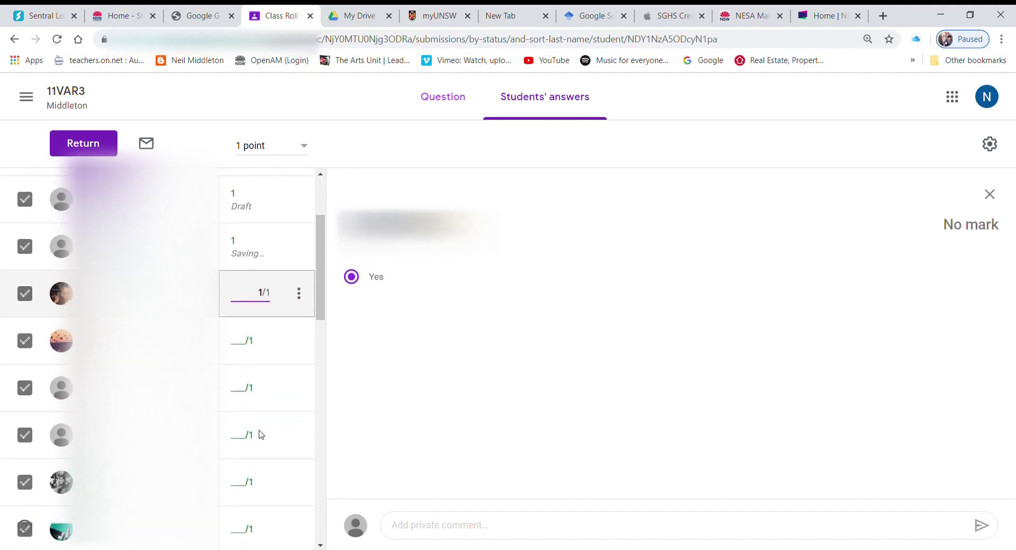
{"action": "left_click", "coordinate": [247, 349]}
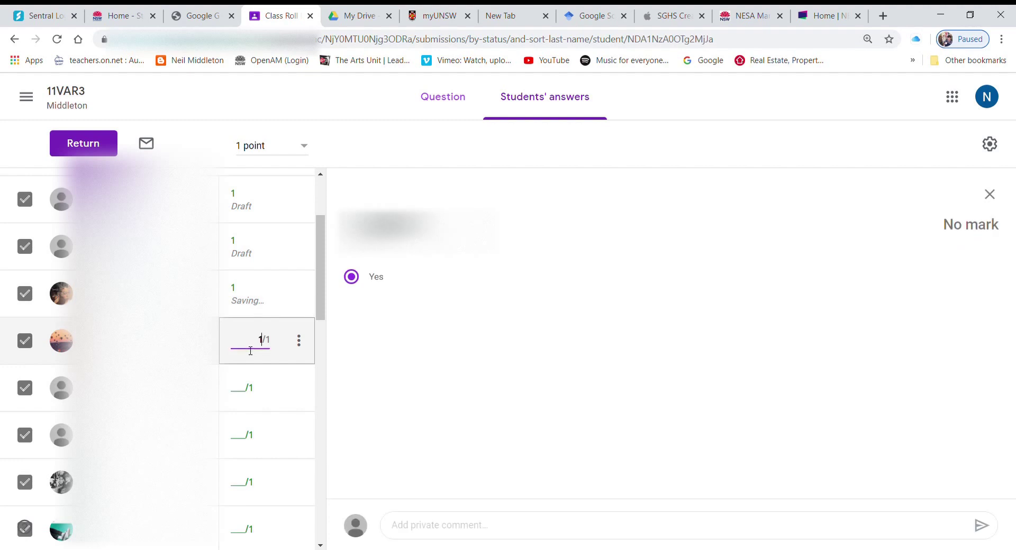
{"action": "type", "text": "1"}
{"action": "left_click", "coordinate": [250, 390]}
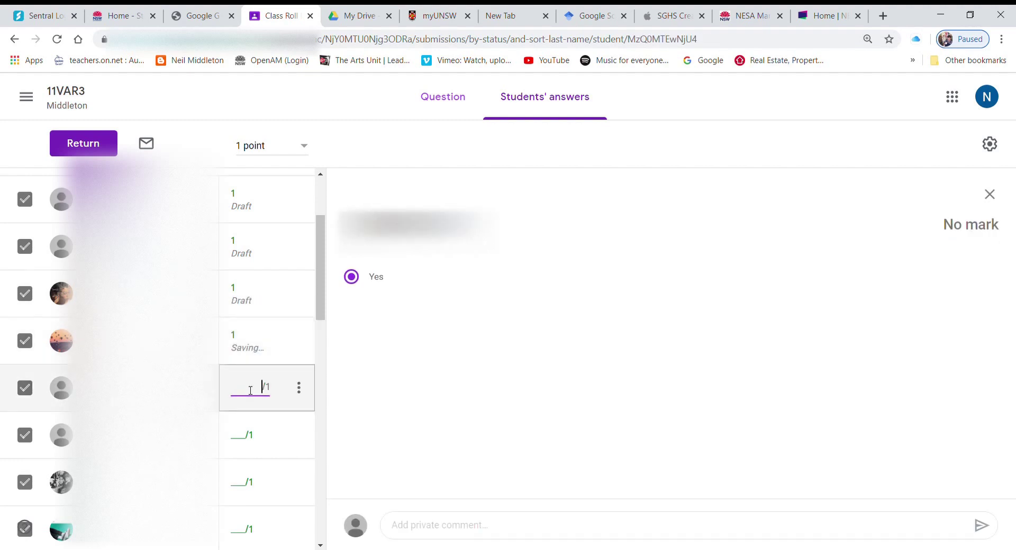
{"action": "type", "text": "1"}
{"action": "left_click", "coordinate": [246, 439]}
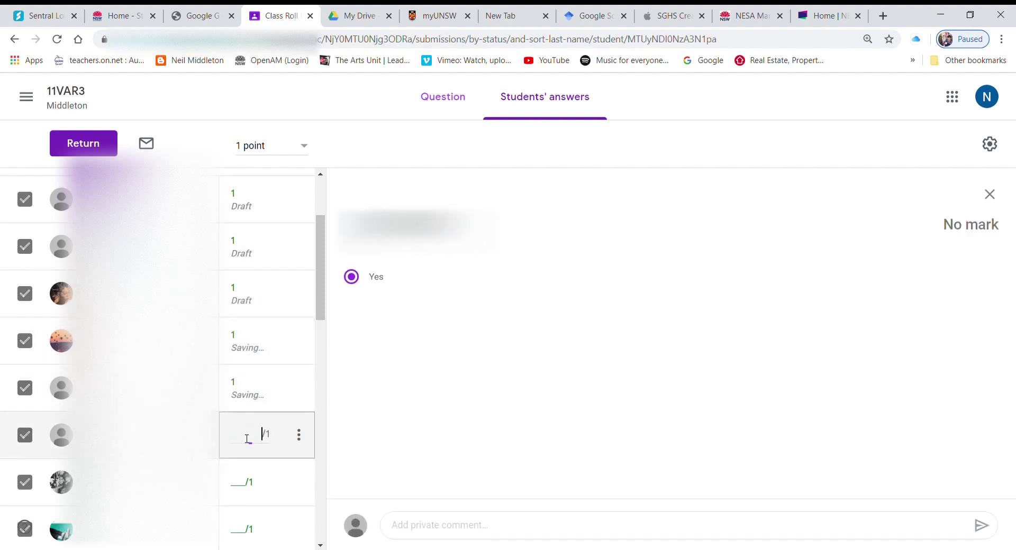
{"action": "type", "text": "1"}
{"action": "scroll", "coordinate": [249, 441], "scroll_direction": "down", "scroll_amount": 4}
{"action": "left_click", "coordinate": [249, 289]}
{"action": "type", "text": "1"}
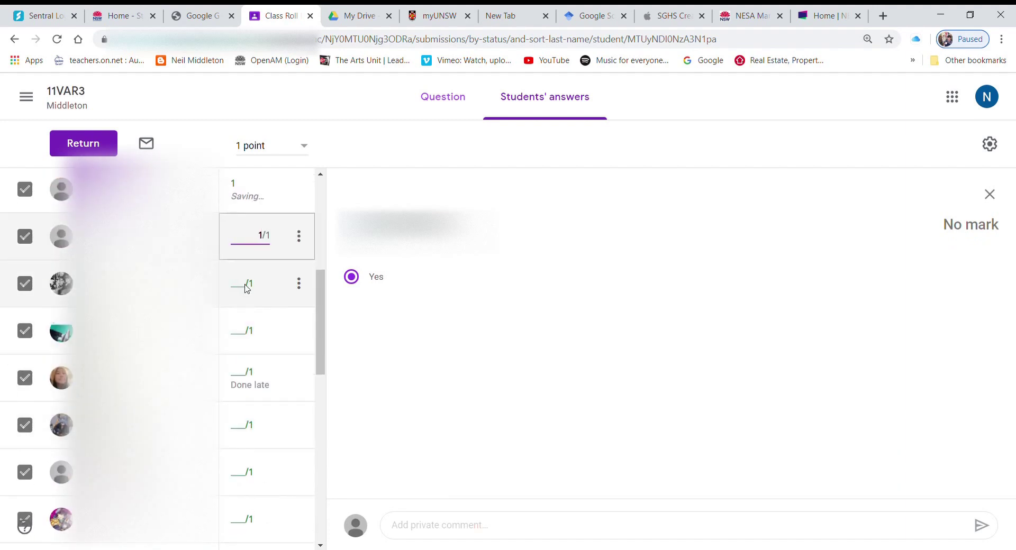
{"action": "left_click", "coordinate": [249, 334]}
{"action": "type", "text": "1"}
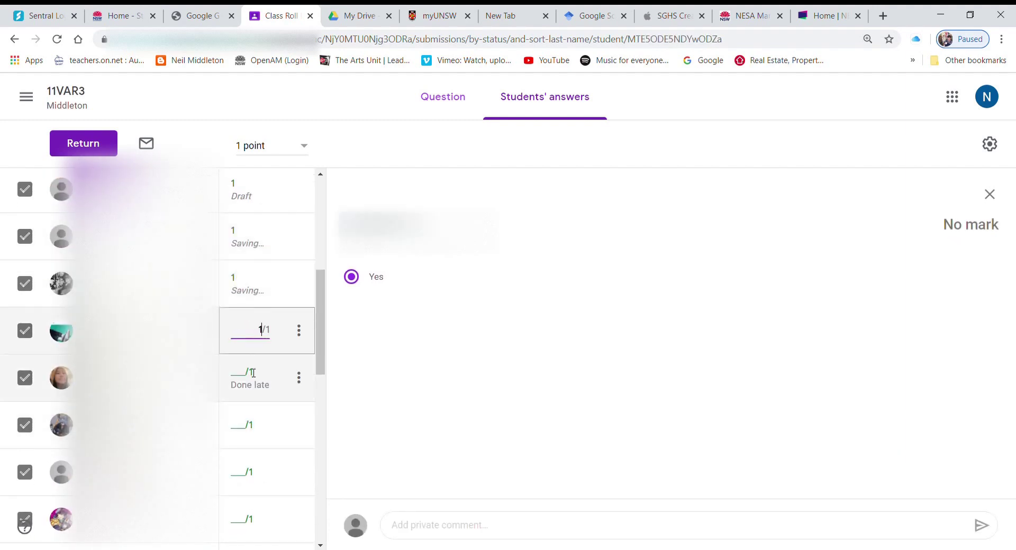
{"action": "left_click", "coordinate": [248, 377]}
{"action": "type", "text": "1"}
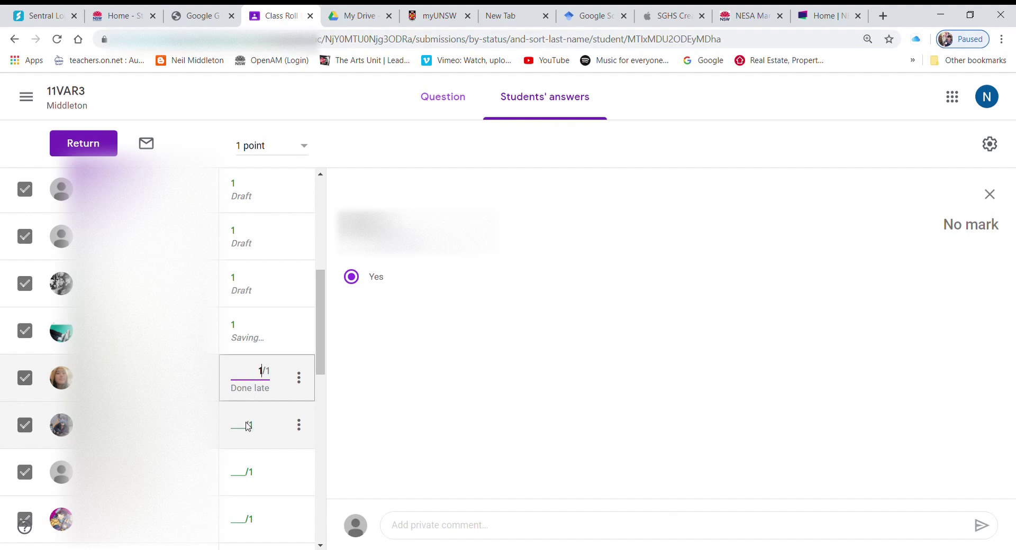
{"action": "left_click", "coordinate": [251, 427]}
{"action": "type", "text": "1"}
{"action": "scroll", "coordinate": [250, 426], "scroll_direction": "down", "scroll_amount": 4}
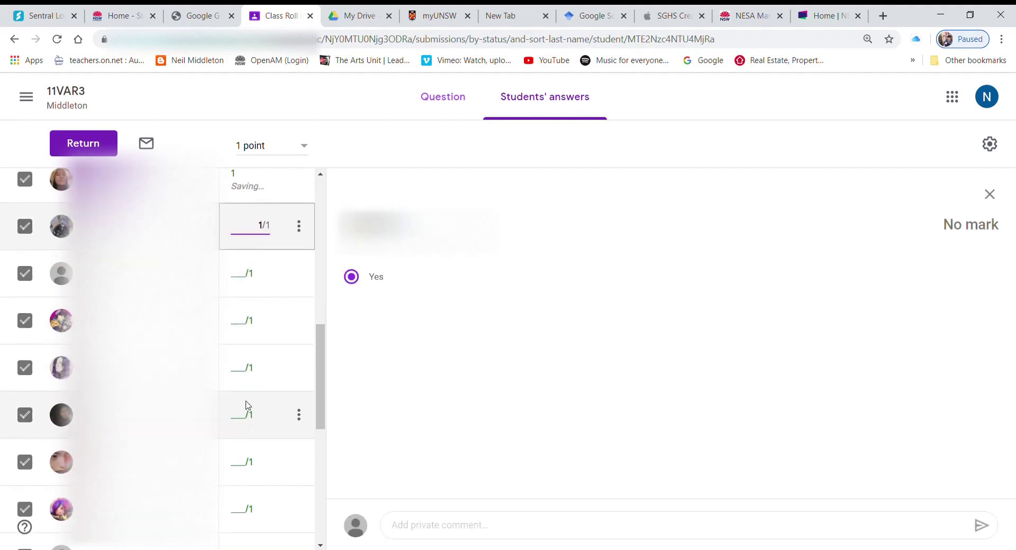
{"action": "left_click", "coordinate": [244, 278]}
{"action": "type", "text": "1"}
{"action": "left_click", "coordinate": [252, 323]}
{"action": "type", "text": "1"}
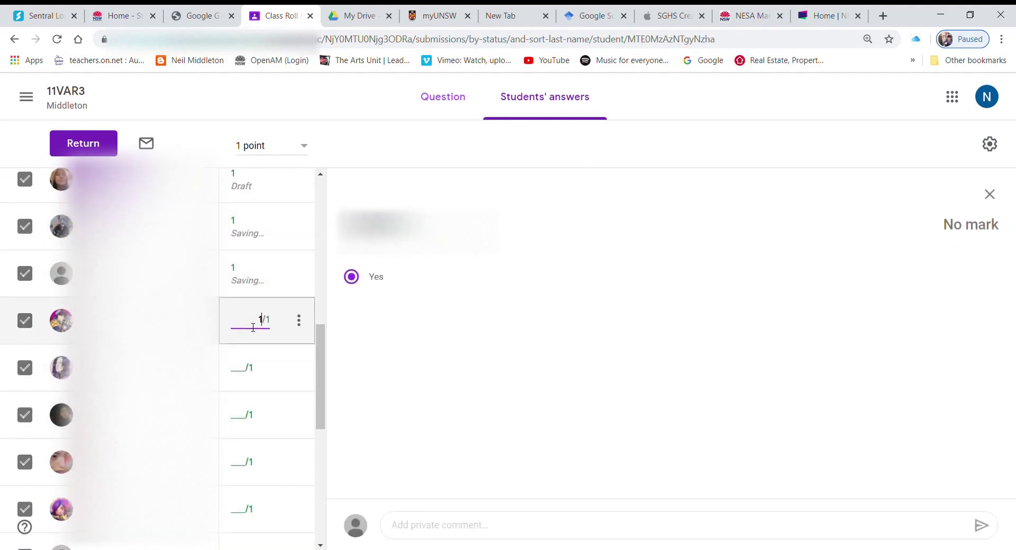
{"action": "scroll", "coordinate": [253, 323], "scroll_direction": "down", "scroll_amount": 3}
{"action": "left_click", "coordinate": [247, 254]}
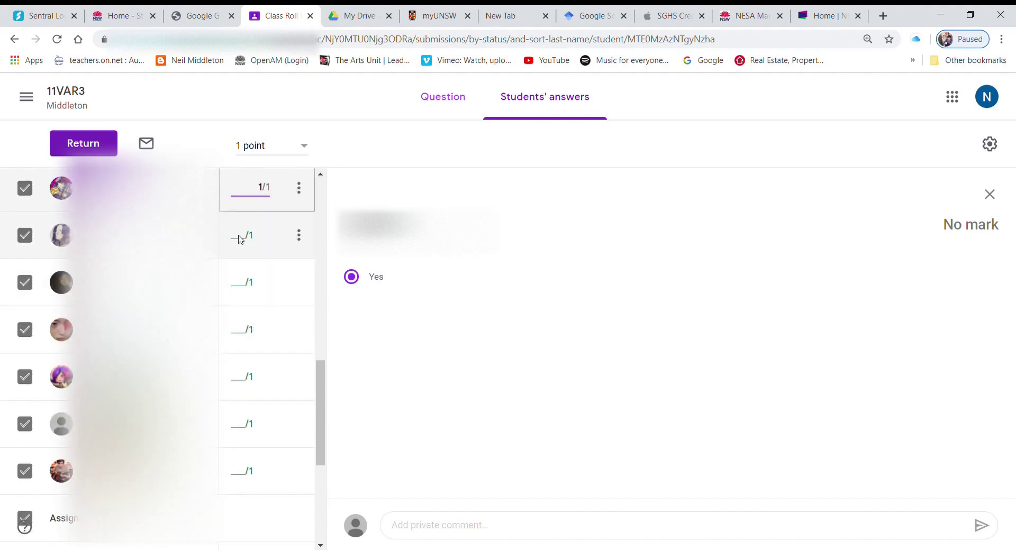
{"action": "type", "text": "1"}
{"action": "left_click", "coordinate": [245, 288]}
{"action": "type", "text": "1"}
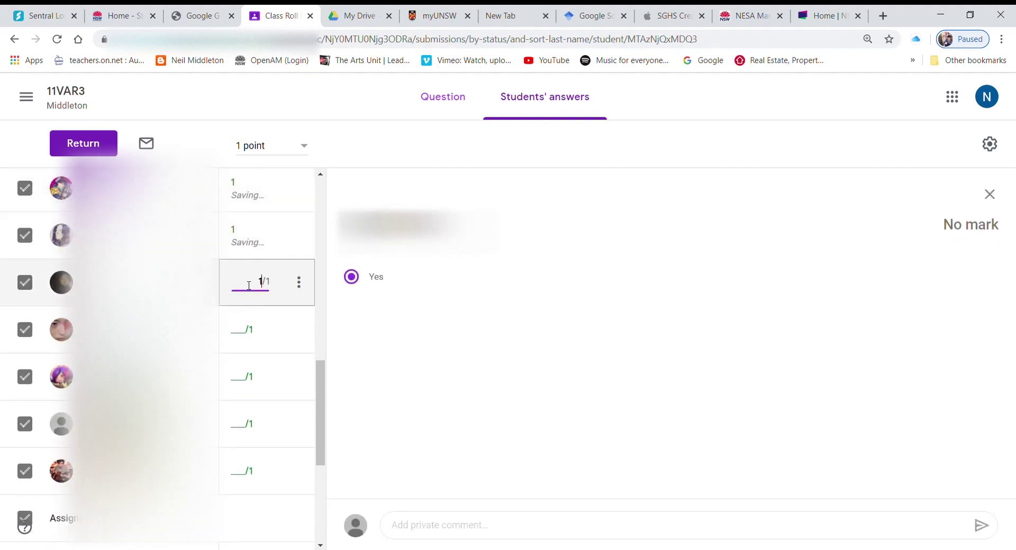
{"action": "left_click", "coordinate": [252, 335]}
{"action": "type", "text": "1"}
{"action": "left_click", "coordinate": [249, 377]}
{"action": "type", "text": "1"}
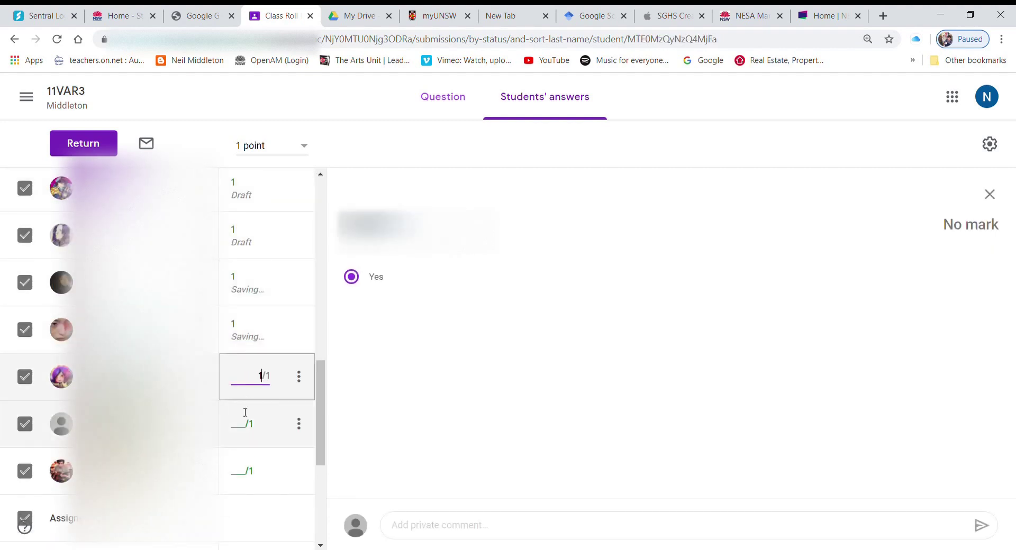
{"action": "left_click", "coordinate": [245, 431]}
{"action": "type", "text": "1"}
{"action": "scroll", "coordinate": [246, 381], "scroll_direction": "down", "scroll_amount": 3}
{"action": "left_click", "coordinate": [247, 340]}
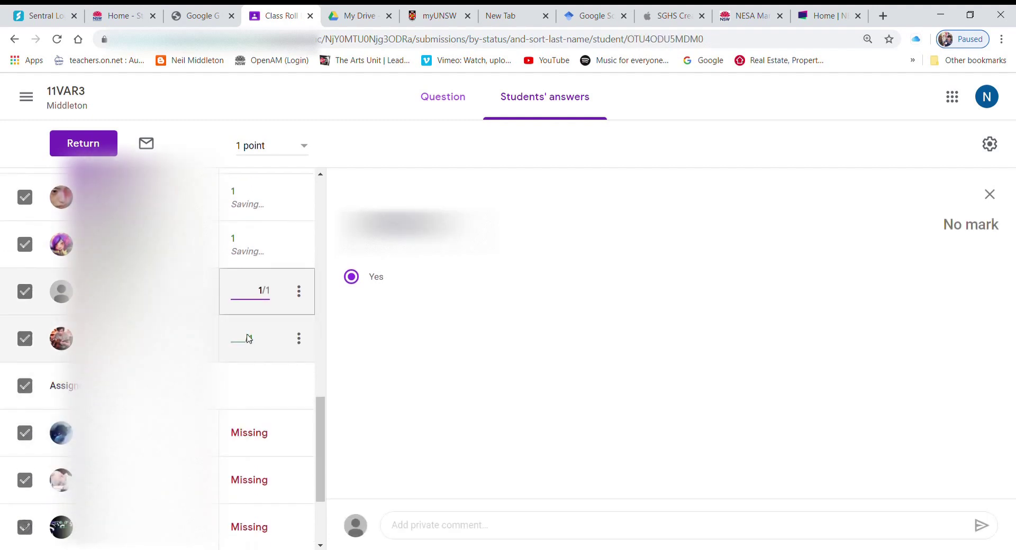
{"action": "type", "text": "1"}
Step: Enter a mark of 0 out of 1 for each of the five assigned students listed as Missing
{"action": "scroll", "coordinate": [246, 339], "scroll_direction": "down", "scroll_amount": 3}
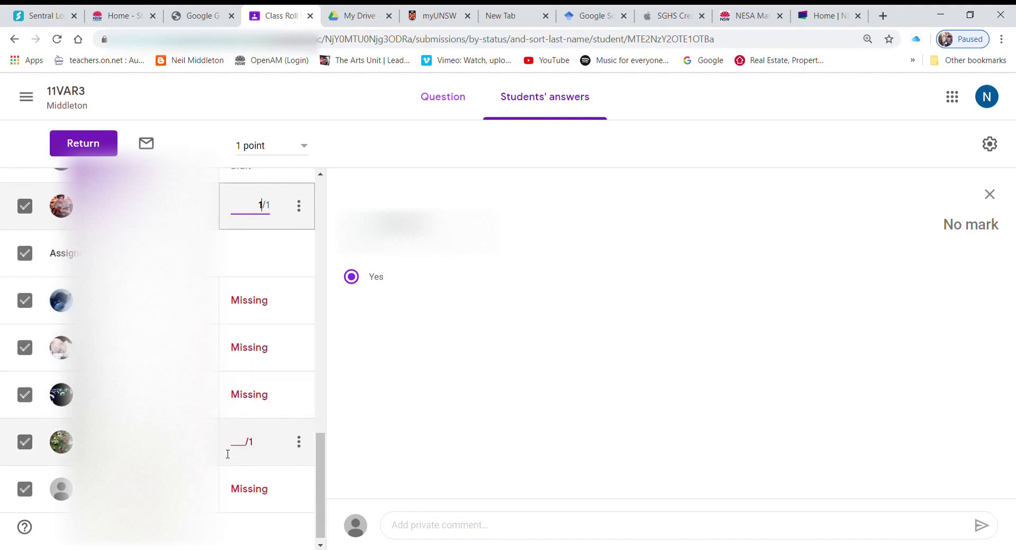
{"action": "left_click", "coordinate": [241, 303]}
{"action": "type", "text": "0"}
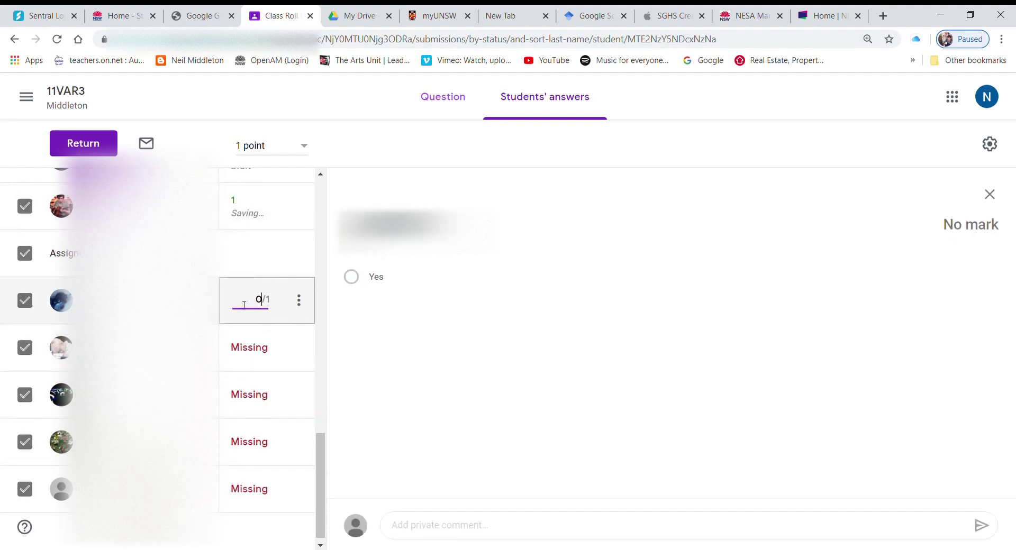
{"action": "left_click", "coordinate": [248, 359]}
{"action": "type", "text": "0"}
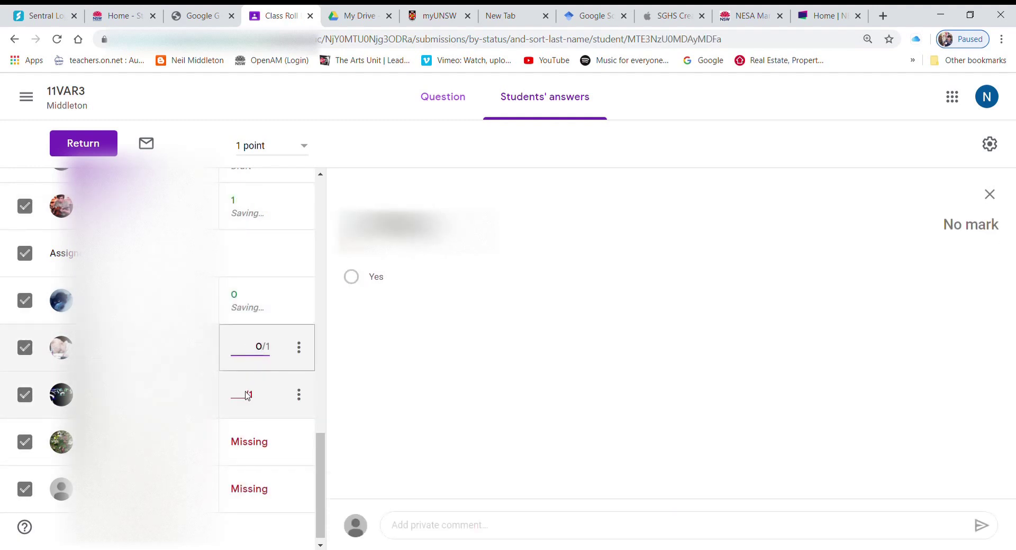
{"action": "left_click", "coordinate": [249, 396]}
{"action": "type", "text": "0"}
{"action": "left_click", "coordinate": [251, 443]}
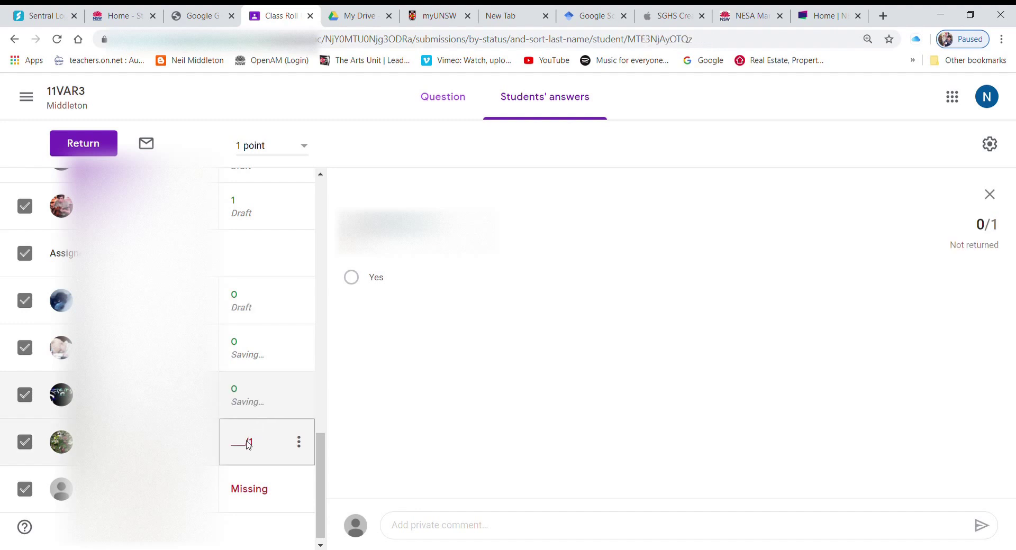
{"action": "type", "text": "0"}
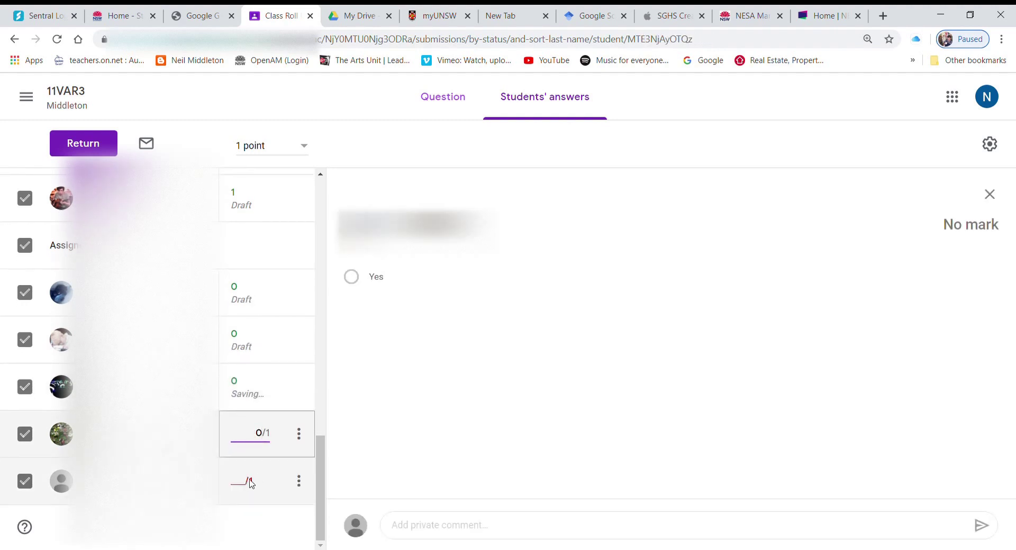
{"action": "left_click", "coordinate": [253, 481]}
{"action": "type", "text": "0"}
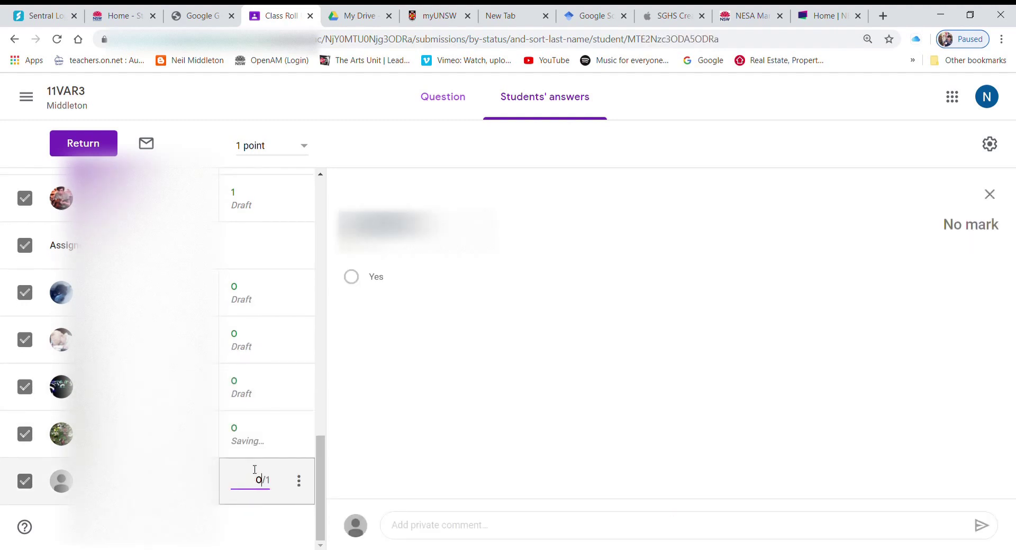
Step: Return the marked work to all selected students, including those who have not answered the question
{"action": "scroll", "coordinate": [250, 460], "scroll_direction": "up", "scroll_amount": 6}
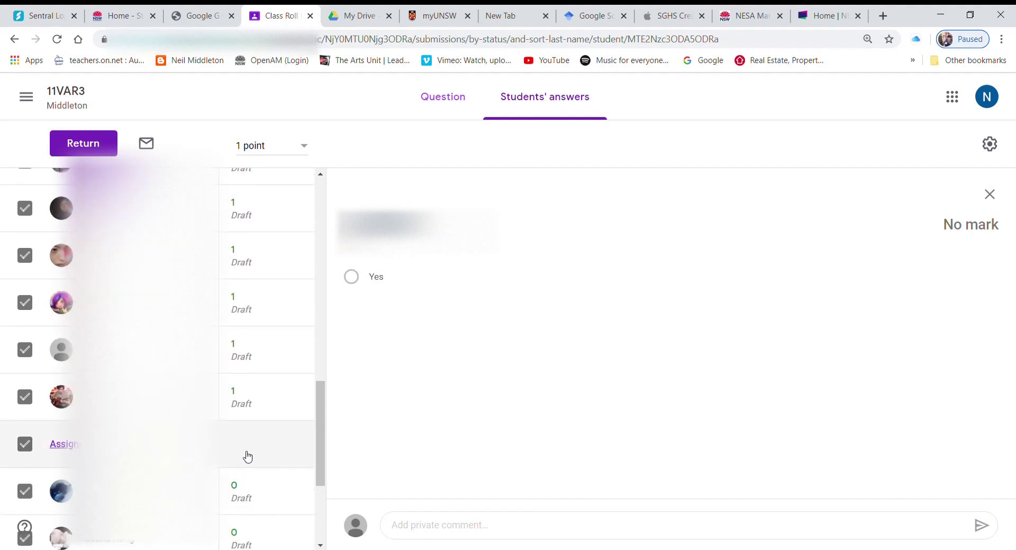
{"action": "scroll", "coordinate": [246, 450], "scroll_direction": "up", "scroll_amount": 5}
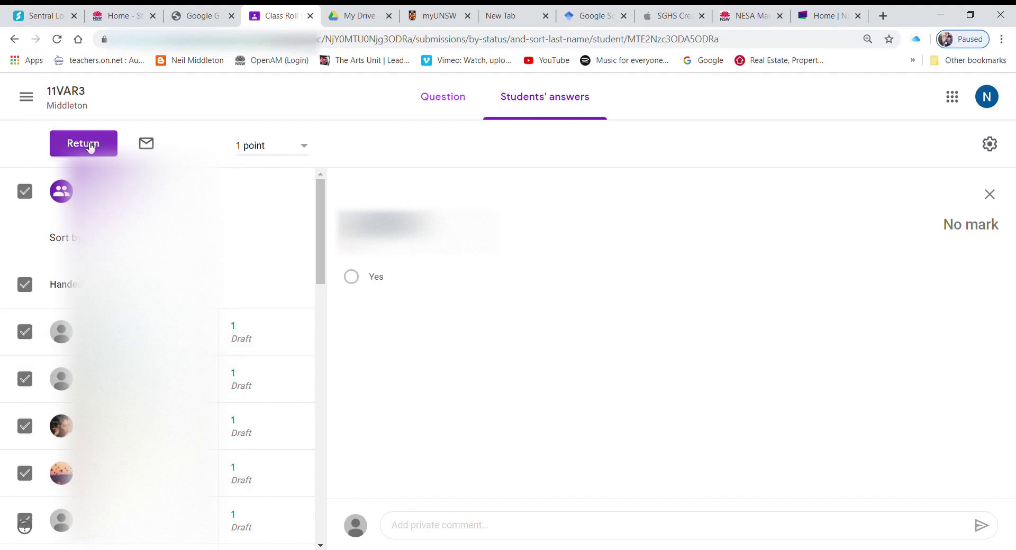
{"action": "left_click", "coordinate": [89, 145]}
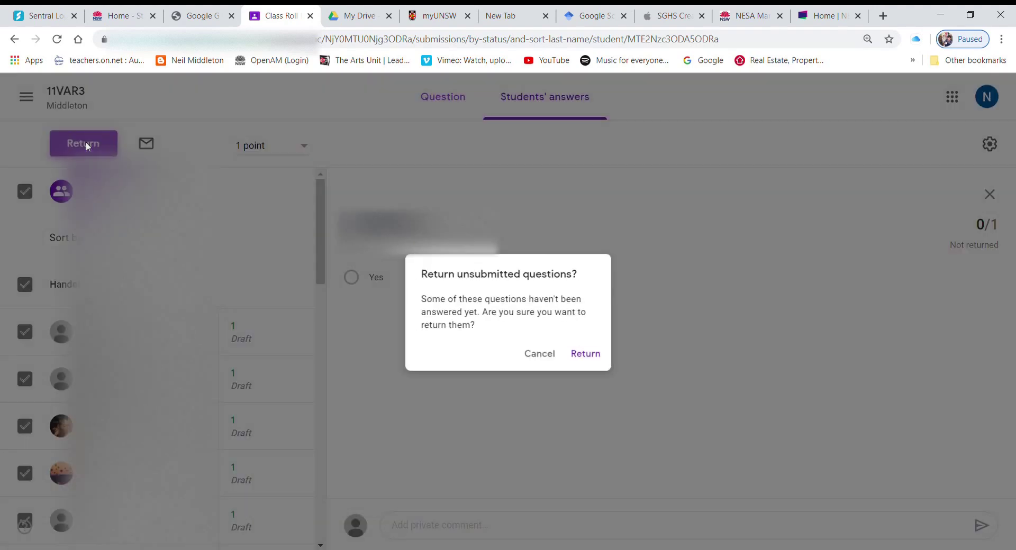
{"action": "left_click", "coordinate": [598, 358]}
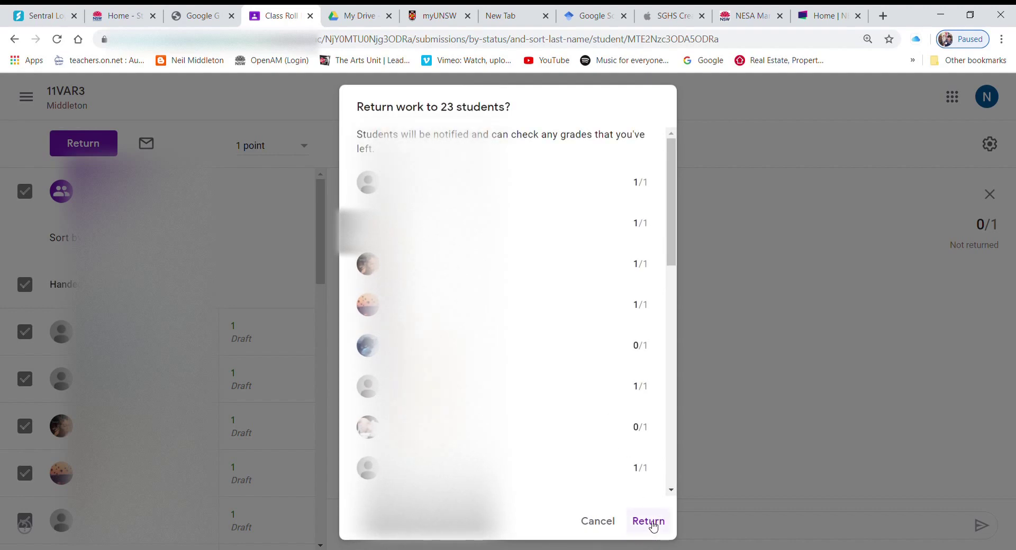
{"action": "left_click_drag", "start_coordinate": [668, 221], "coordinate": [675, 455]}
{"action": "left_click", "coordinate": [653, 522]}
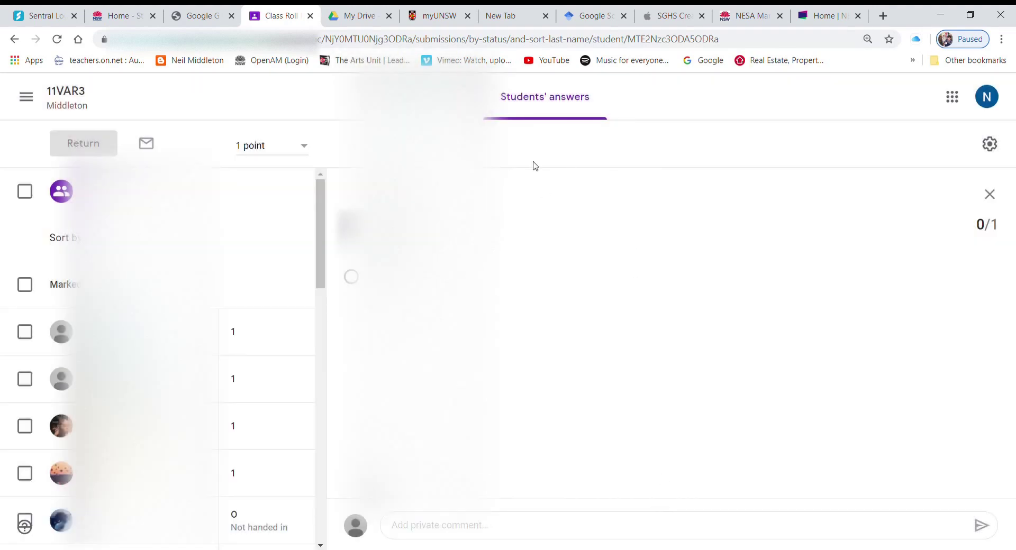
Step: Open the marked answers of Class Roll P1 - 02/04/2020 from the 11VAR3 classwork and look through the students' marks
{"action": "left_click", "coordinate": [68, 88]}
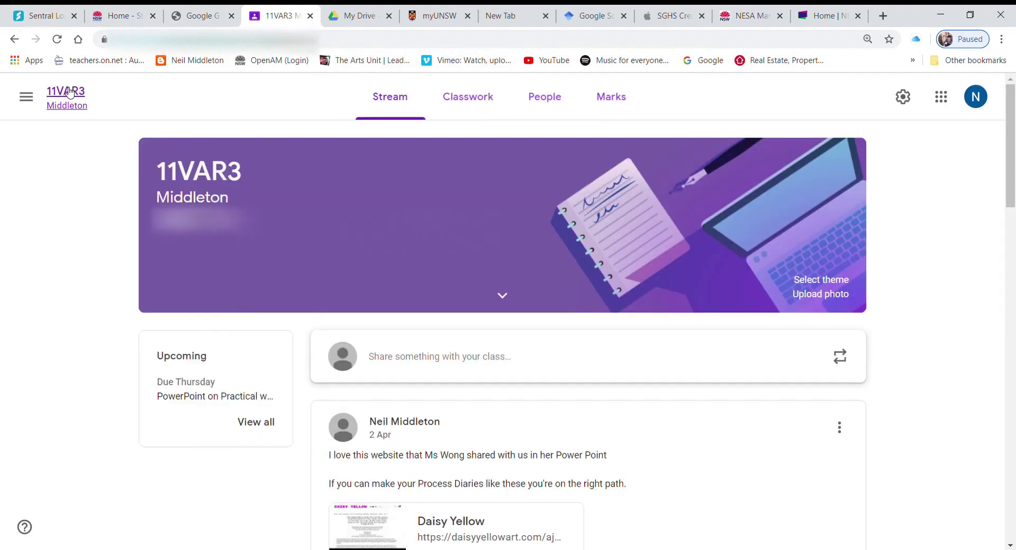
{"action": "left_click", "coordinate": [468, 105]}
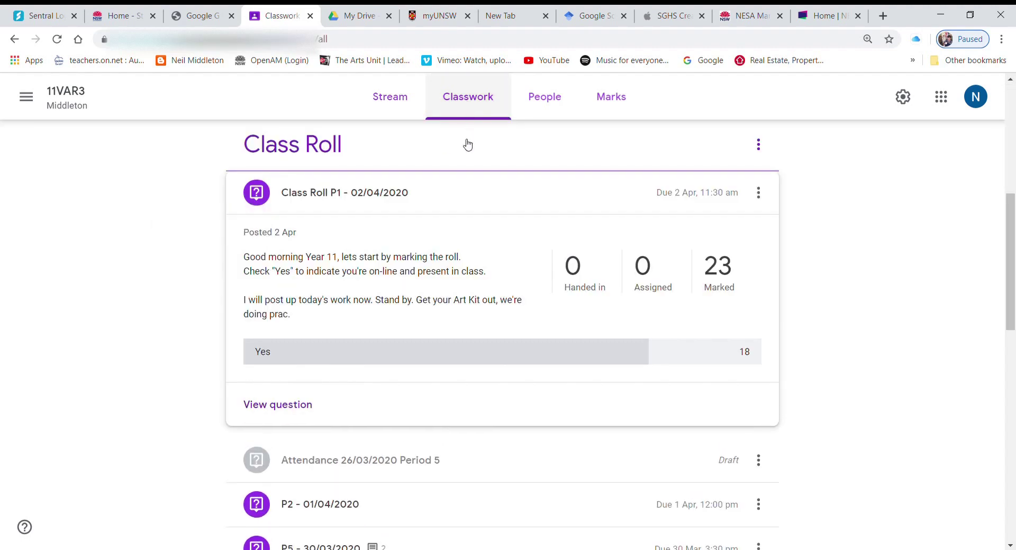
{"action": "left_click", "coordinate": [318, 198]}
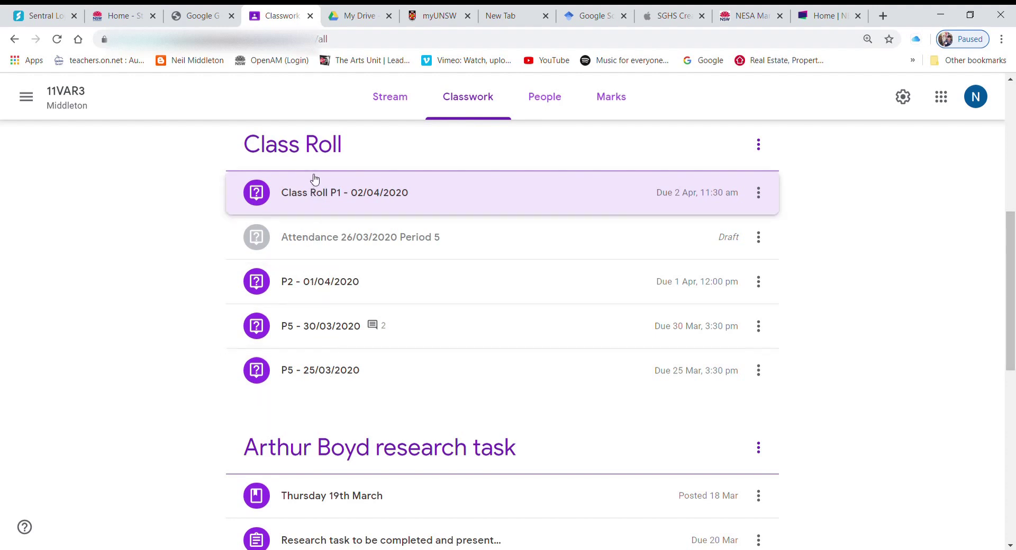
{"action": "left_click", "coordinate": [313, 195]}
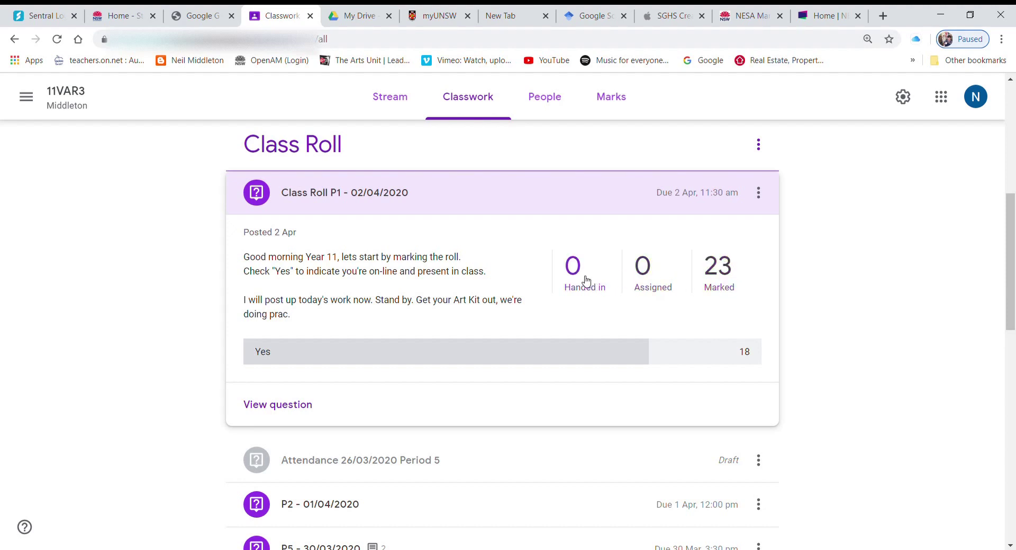
{"action": "left_click", "coordinate": [718, 280]}
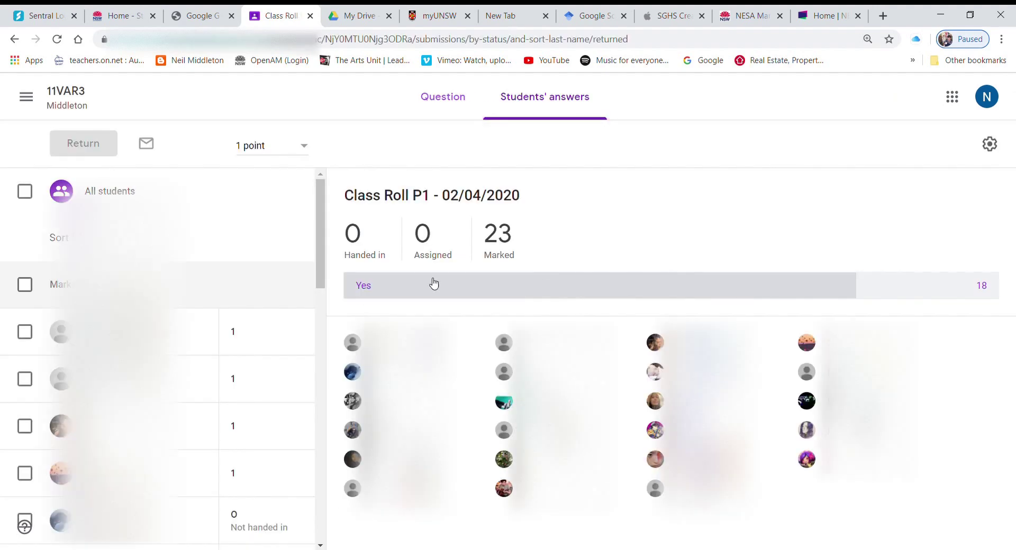
{"action": "scroll", "coordinate": [236, 265], "scroll_direction": "down", "scroll_amount": 5}
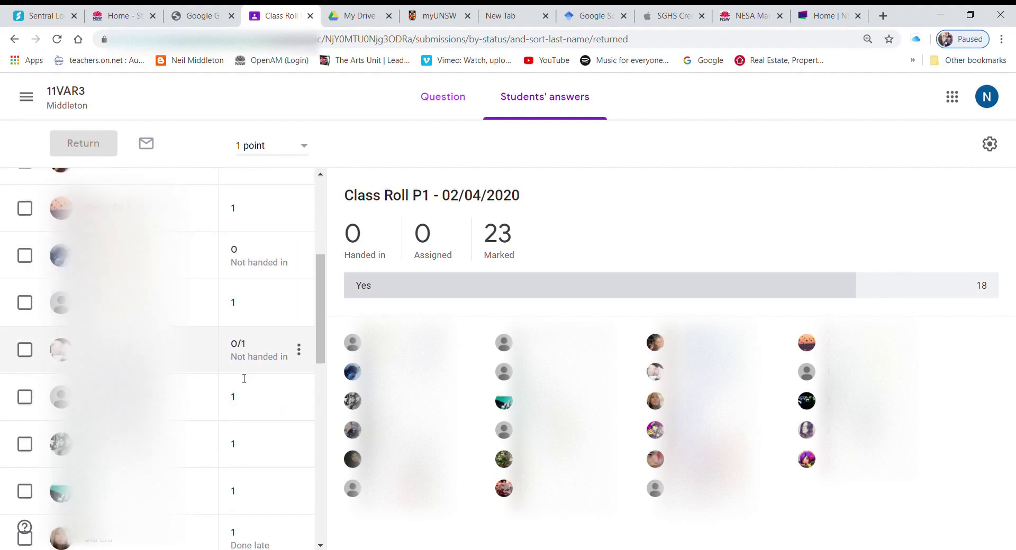
{"action": "scroll", "coordinate": [248, 529], "scroll_direction": "down", "scroll_amount": 4}
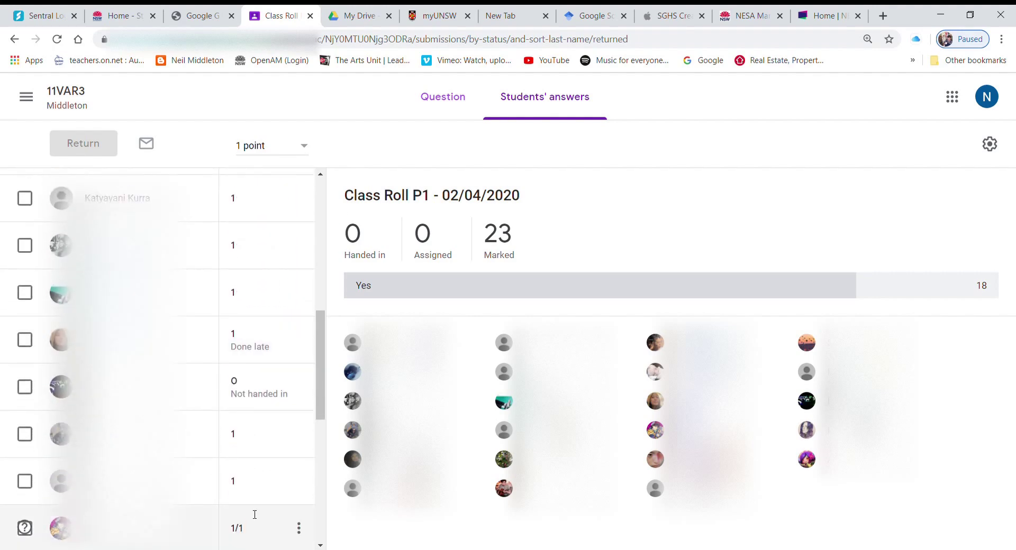
{"action": "scroll", "coordinate": [254, 514], "scroll_direction": "up", "scroll_amount": 9}
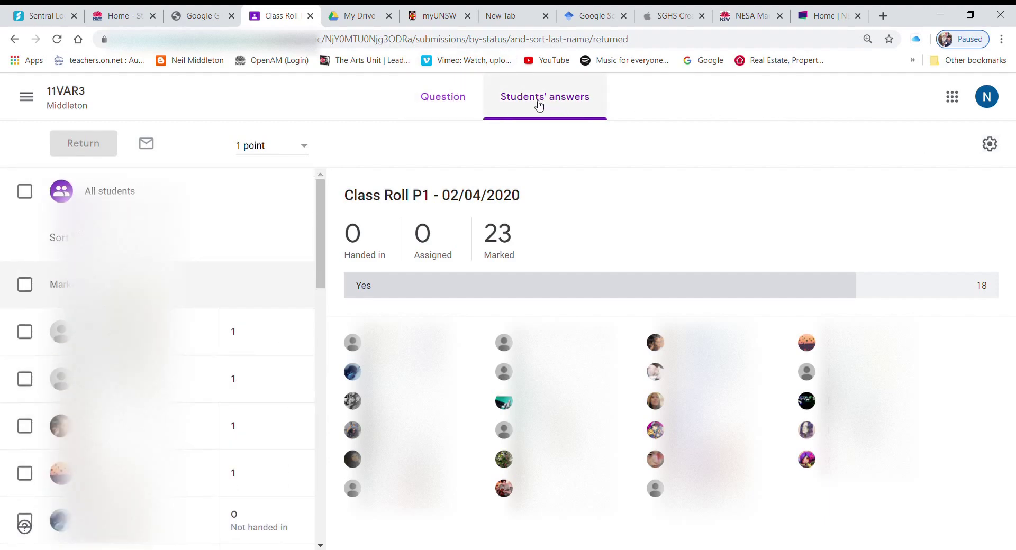
Step: Check the question's details, return to the students' answers and copy all marks to Google Sheets
{"action": "left_click", "coordinate": [457, 98]}
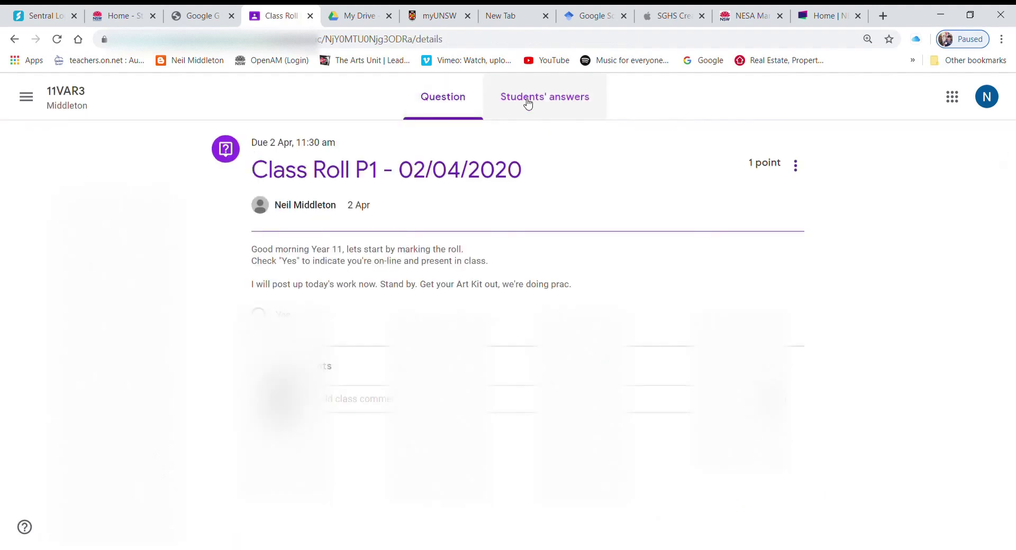
{"action": "left_click", "coordinate": [529, 100]}
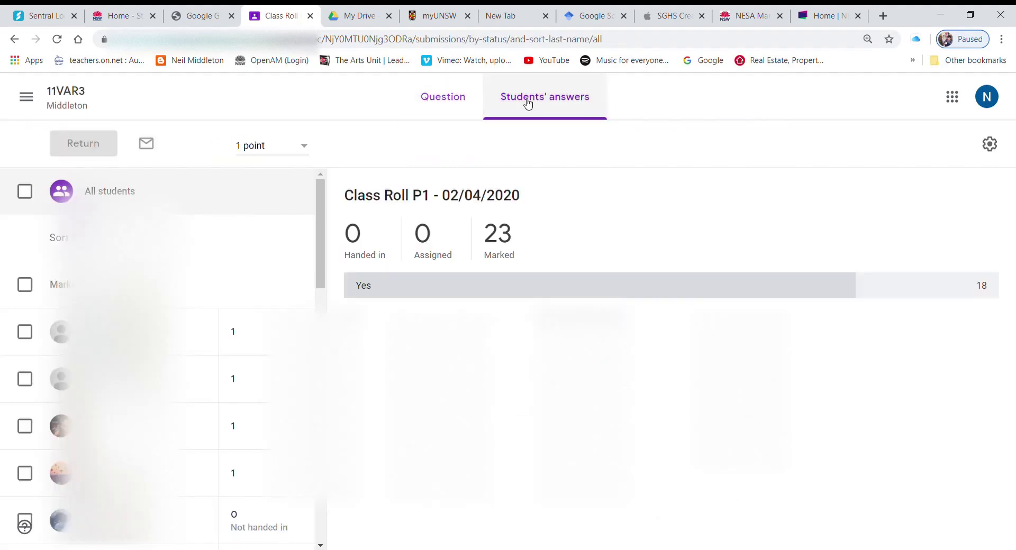
{"action": "left_click", "coordinate": [989, 144]}
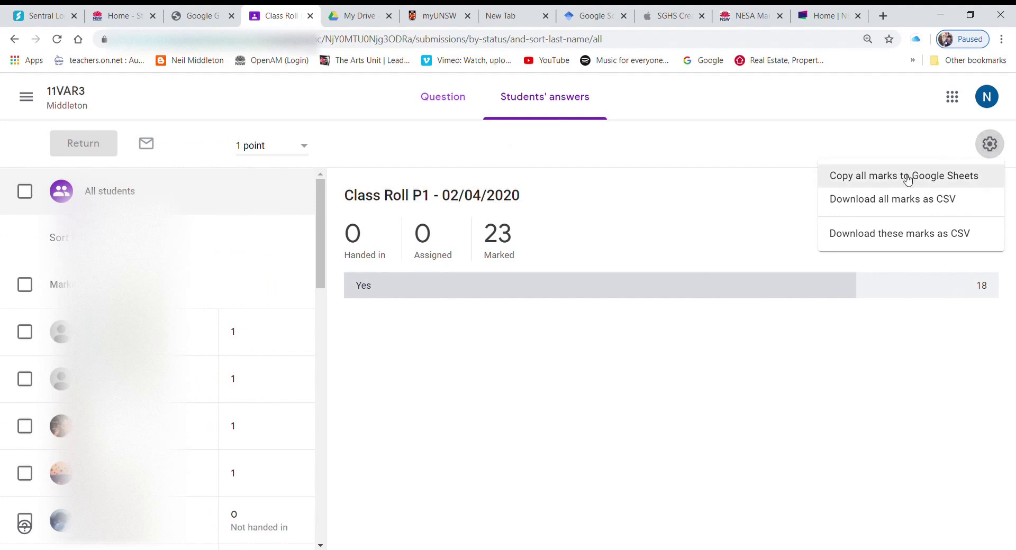
{"action": "left_click", "coordinate": [907, 177]}
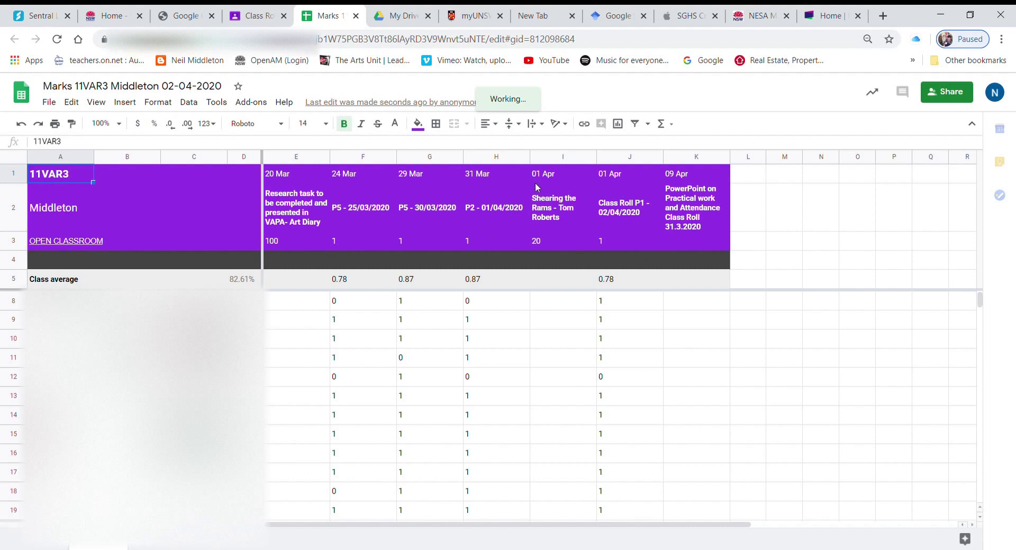
Step: Delete the 20 Mar column for the VAPA Art Diary research task from the marks sheet
{"action": "left_click", "coordinate": [319, 181]}
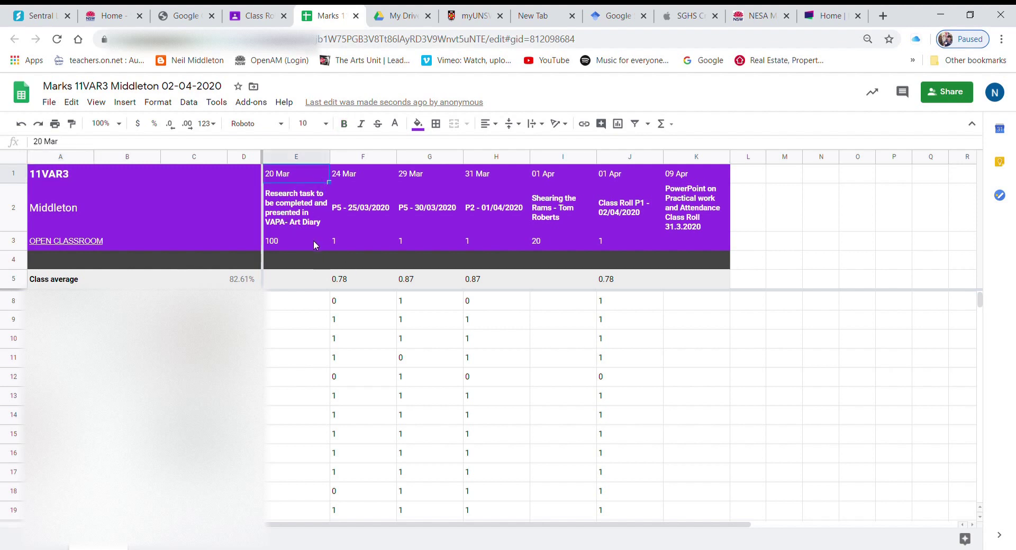
{"action": "left_click", "coordinate": [311, 246]}
{"action": "left_click", "coordinate": [315, 208]}
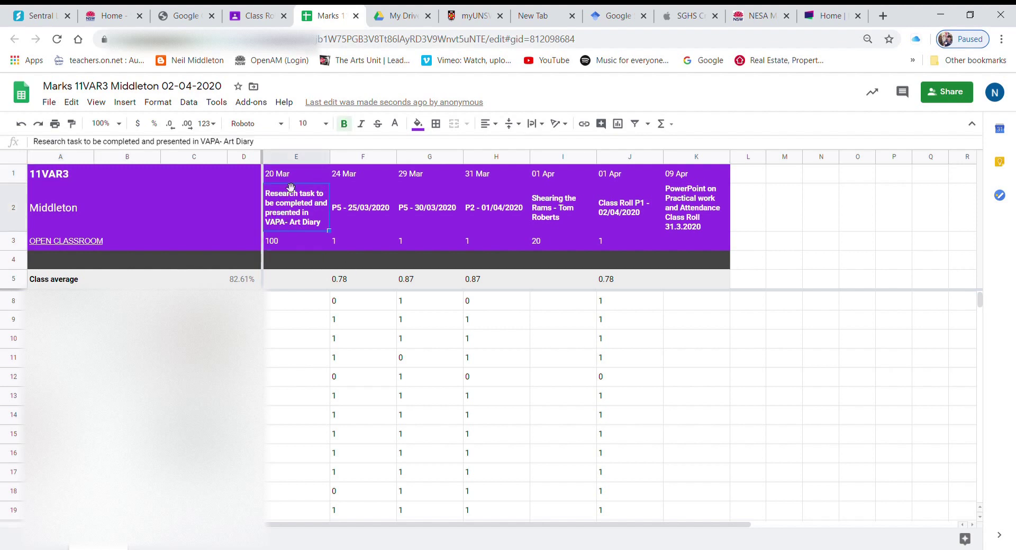
{"action": "left_click", "coordinate": [321, 157]}
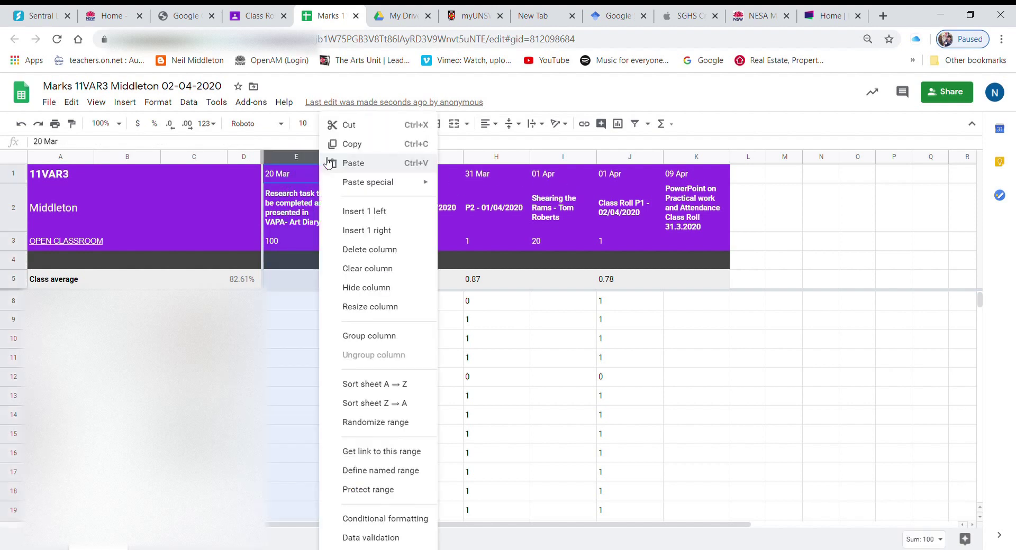
{"action": "left_click", "coordinate": [358, 254]}
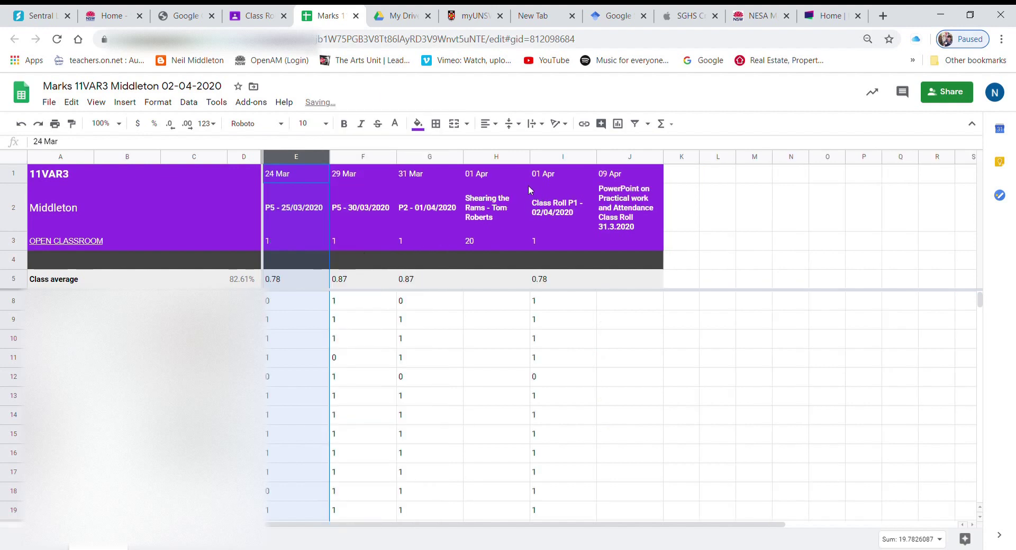
Step: Delete the Shearing the Rams - Tom Roberts column and the 09 Apr PowerPoint on Practical work column
{"action": "left_click", "coordinate": [523, 173]}
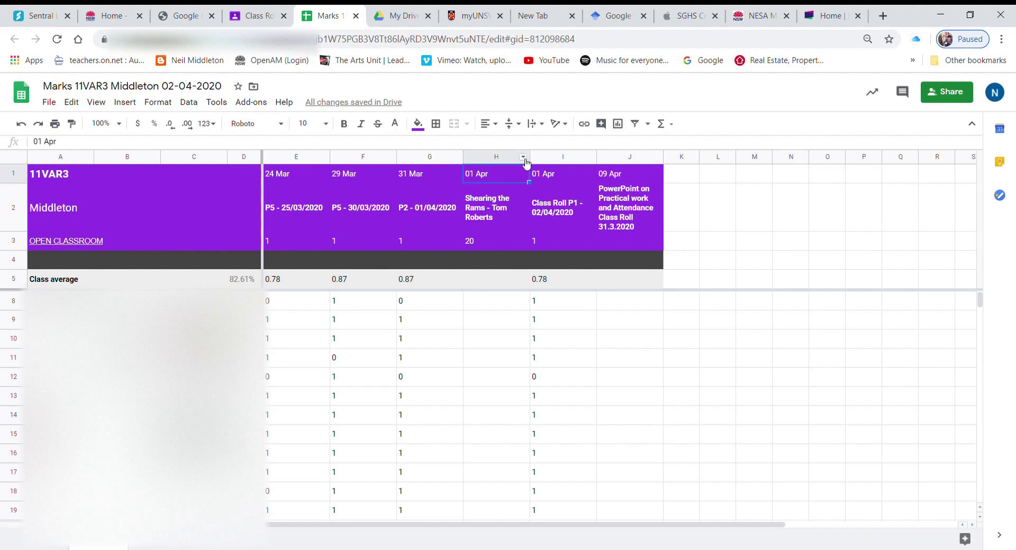
{"action": "left_click", "coordinate": [523, 157]}
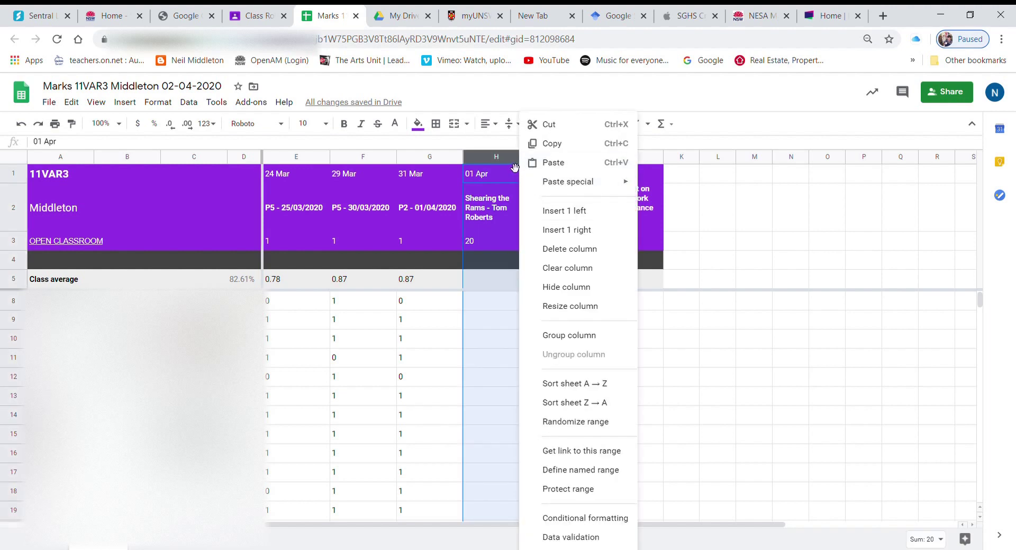
{"action": "left_click", "coordinate": [562, 249]}
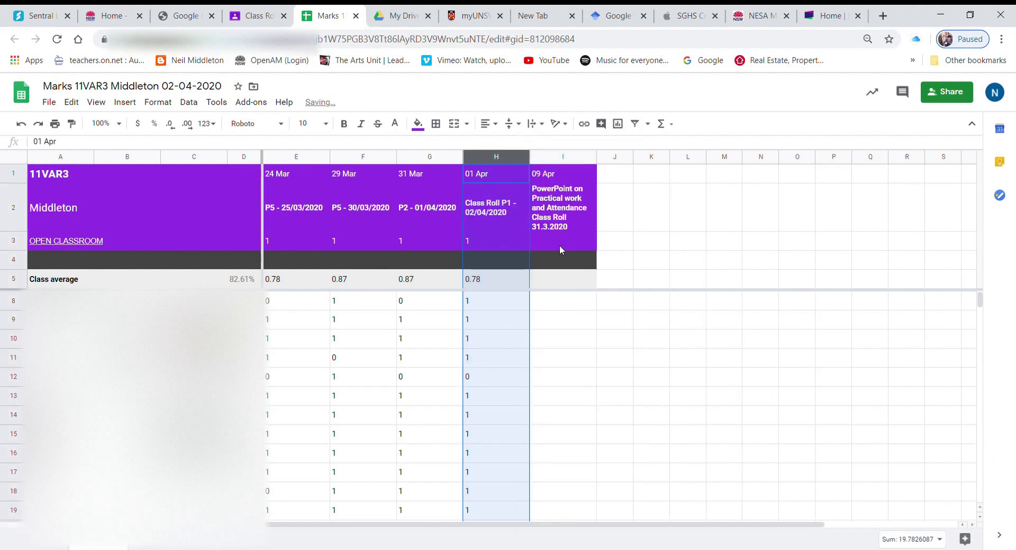
{"action": "left_click", "coordinate": [590, 157]}
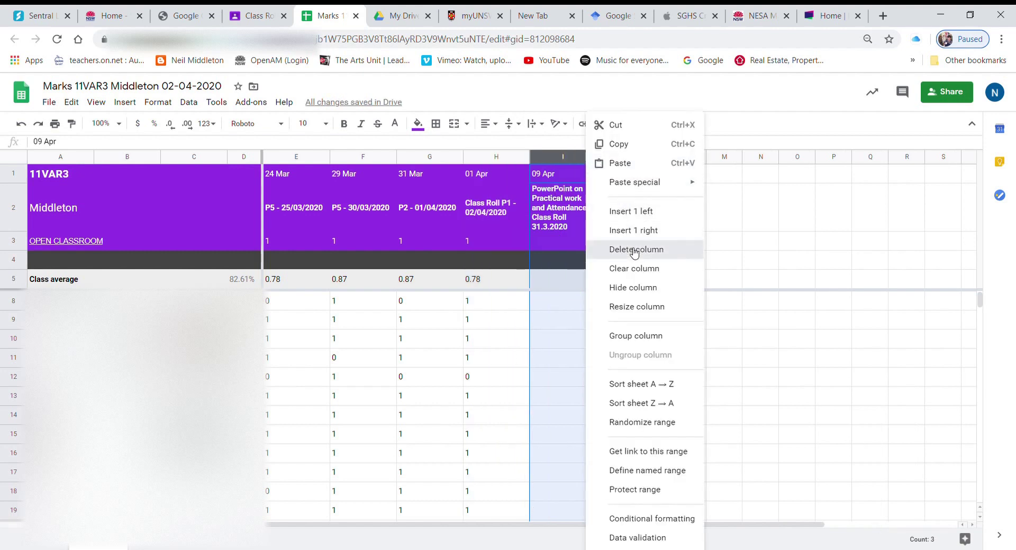
{"action": "left_click", "coordinate": [635, 250]}
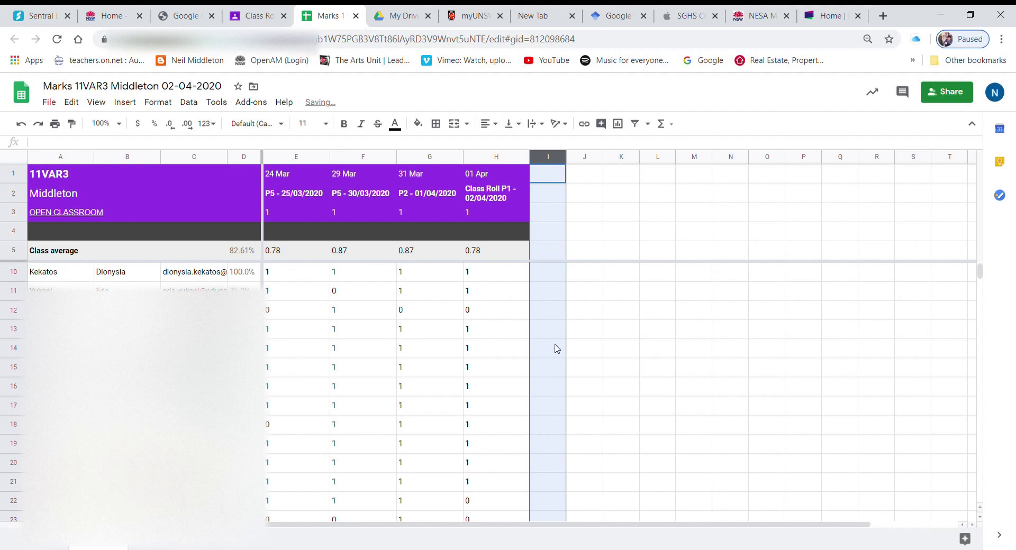
Step: Look through the students' marks in the four remaining attendance columns down to the end of the class list
{"action": "scroll", "coordinate": [639, 396], "scroll_direction": "down", "scroll_amount": 2}
{"action": "scroll", "coordinate": [342, 342], "scroll_direction": "up", "scroll_amount": 4}
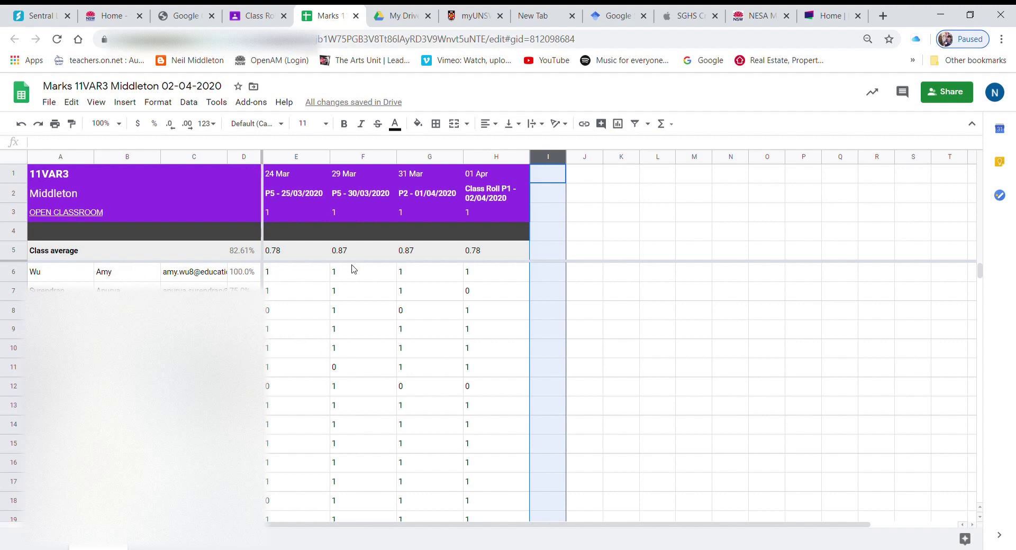
{"action": "scroll", "coordinate": [366, 407], "scroll_direction": "down", "scroll_amount": 2}
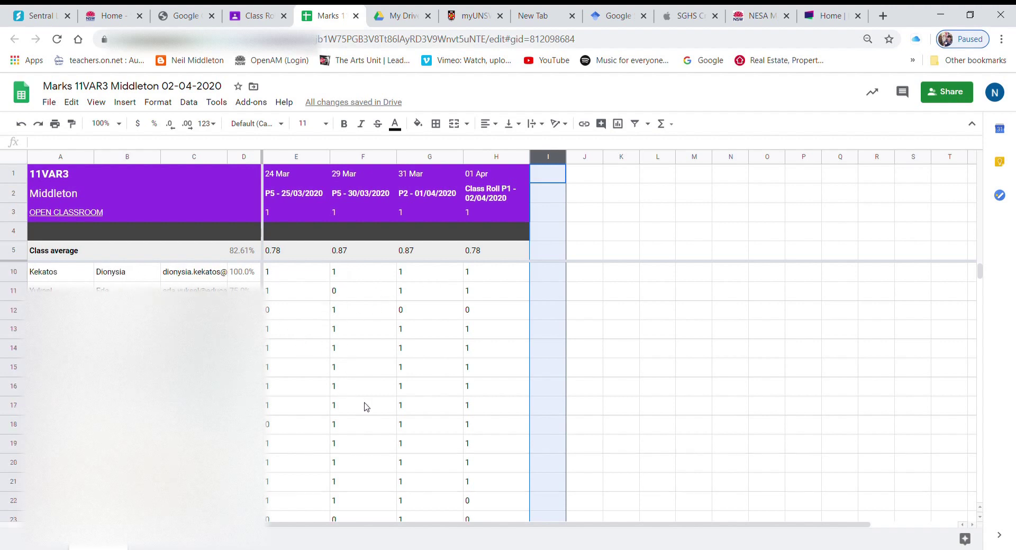
{"action": "scroll", "coordinate": [366, 407], "scroll_direction": "down", "scroll_amount": 2}
{"action": "scroll", "coordinate": [369, 417], "scroll_direction": "up", "scroll_amount": 4}
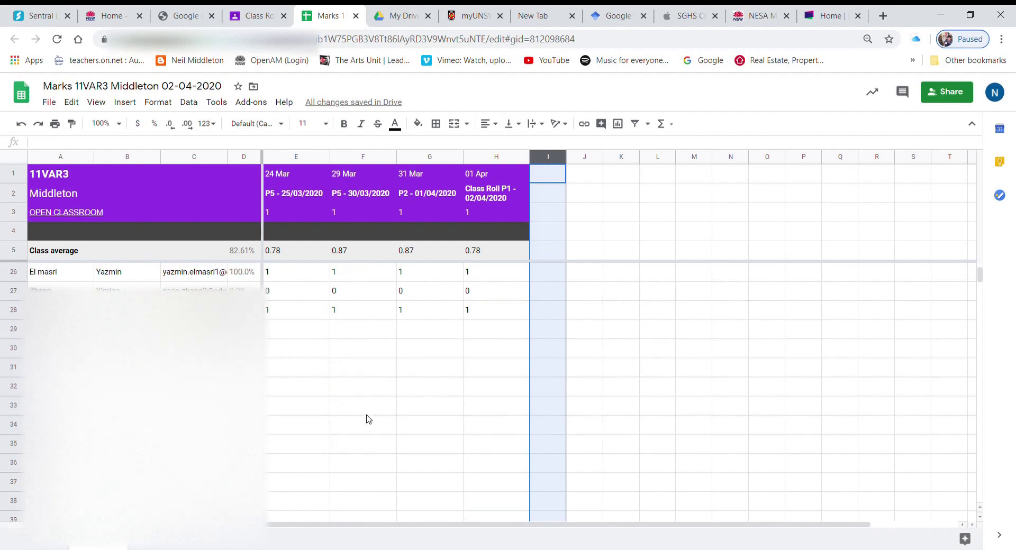